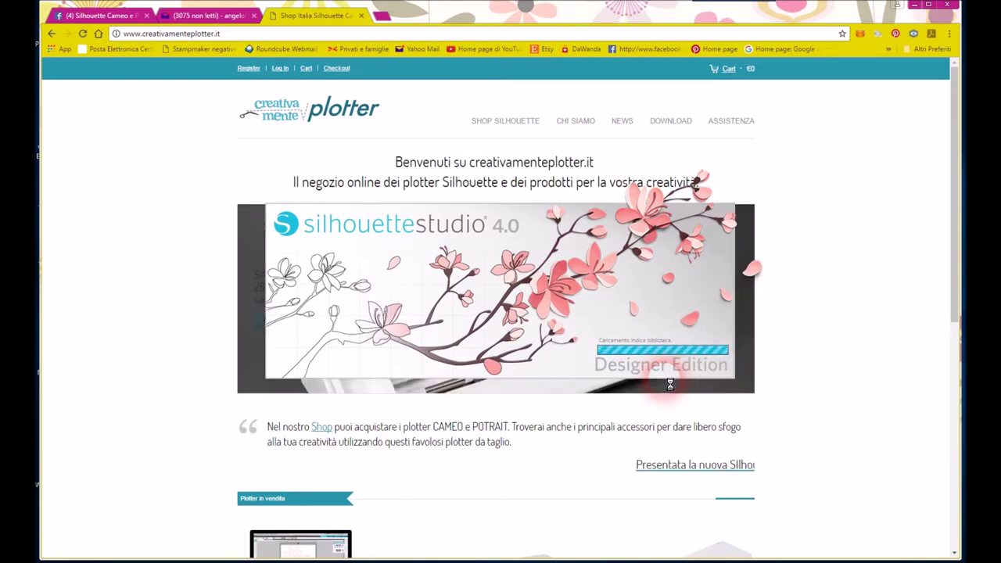
left_click(570, 301)
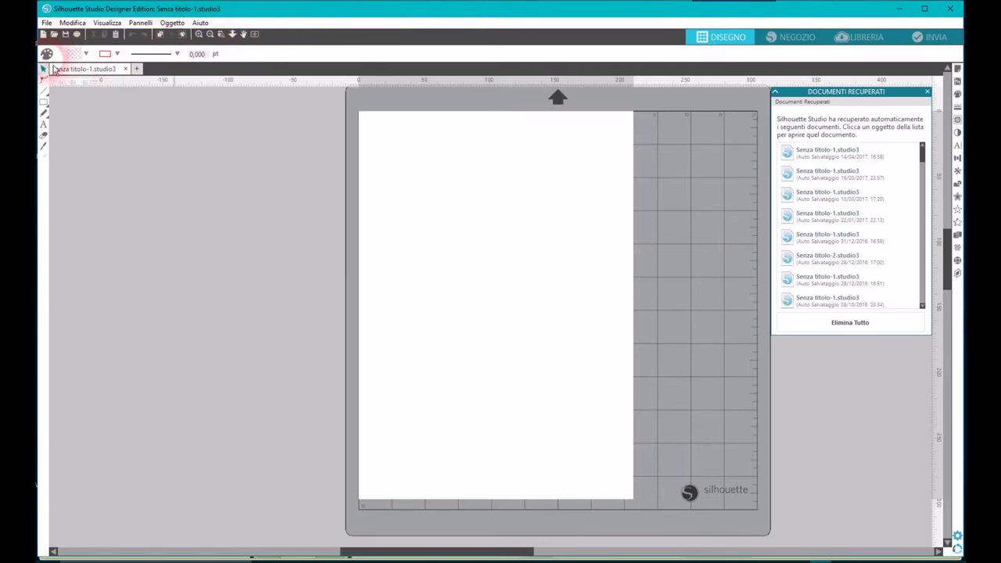
left_click(74, 53)
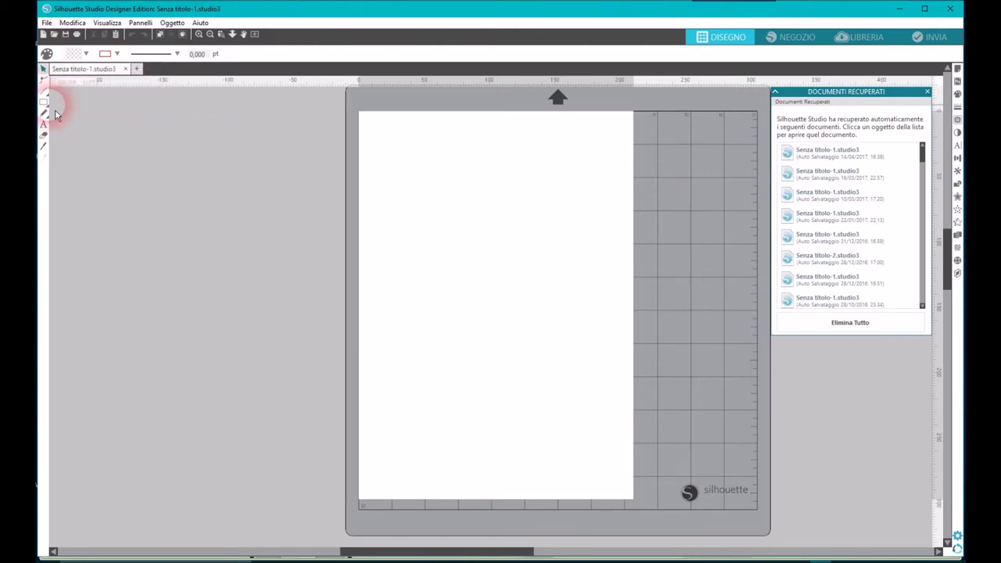
left_click(56, 76)
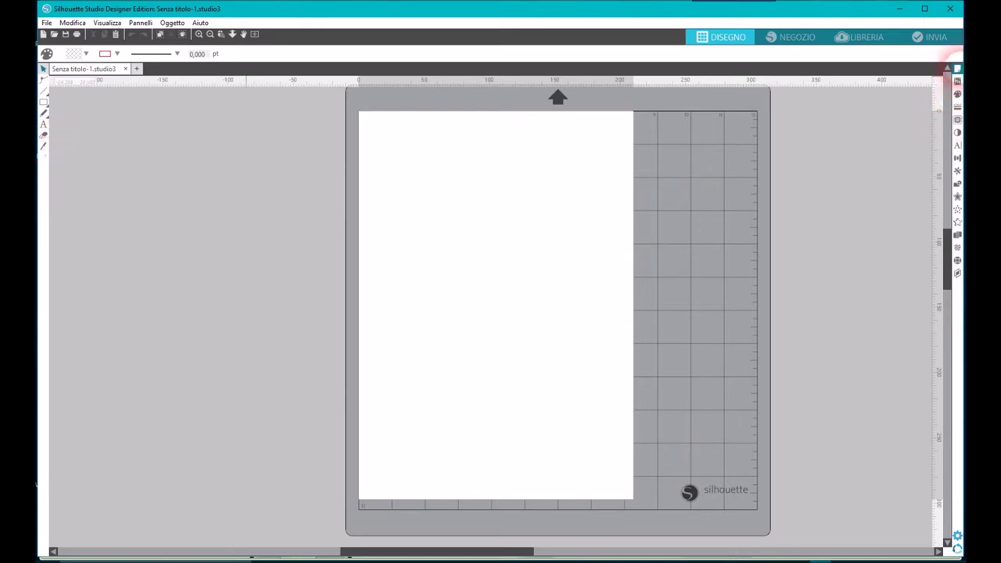
Step: Open the page setup and switch the page orientation to landscape
left_click(958, 69)
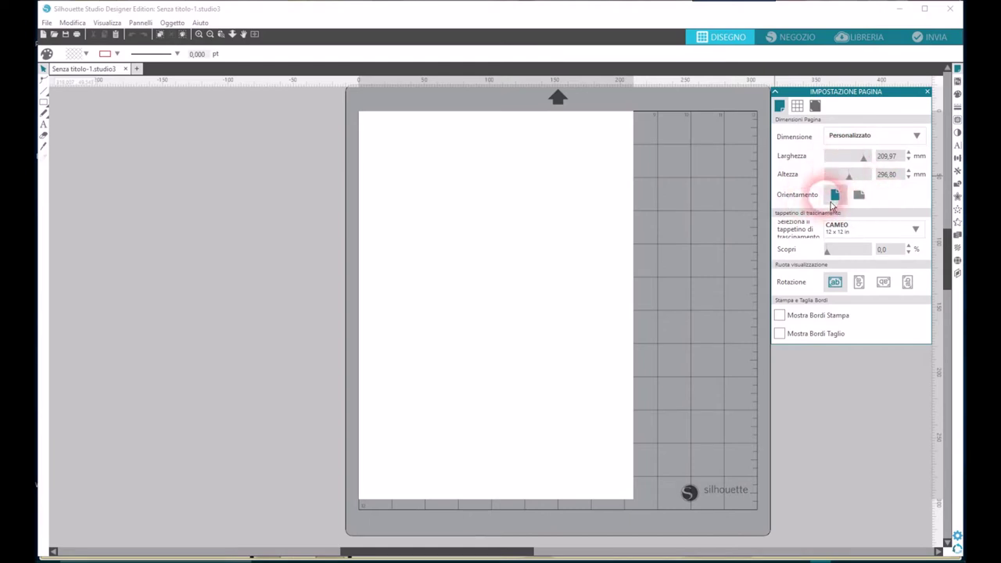
left_click(859, 196)
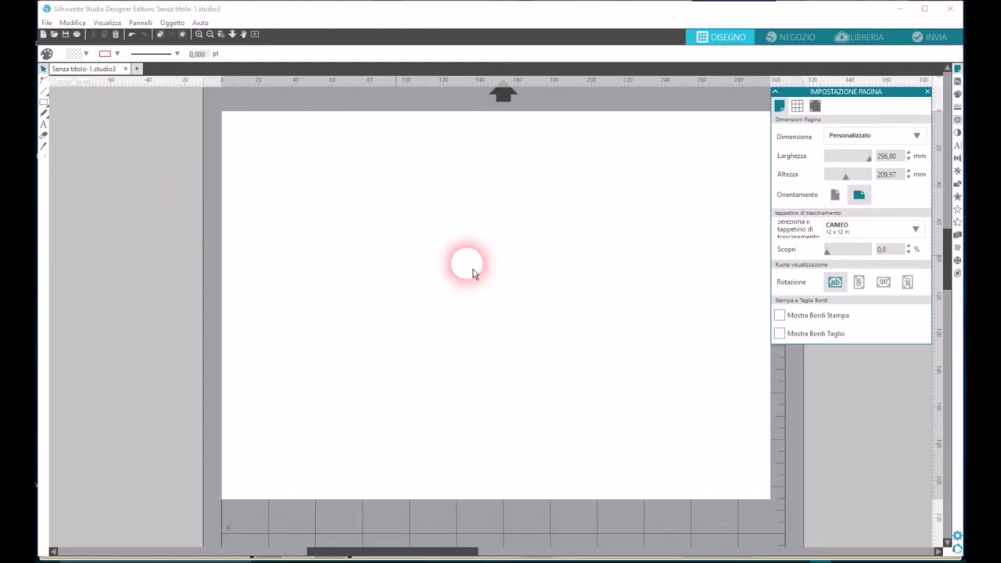
Step: Look through the available cutting mats, keeping the CAMEO 12 x 12 in mat and its reveal setting
left_click(915, 228)
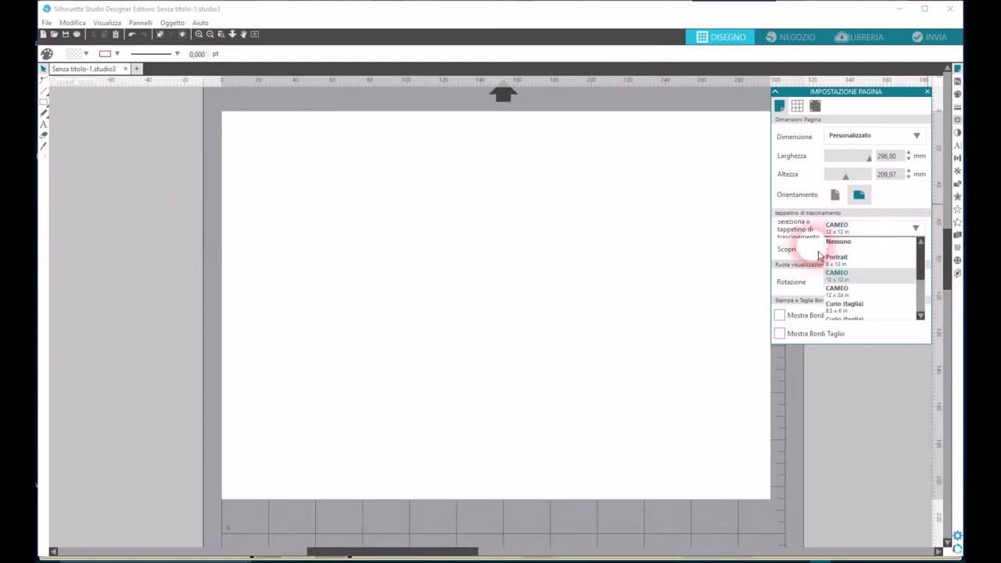
left_click_drag(918, 279, 919, 289)
scroll(918, 289, "down", 5)
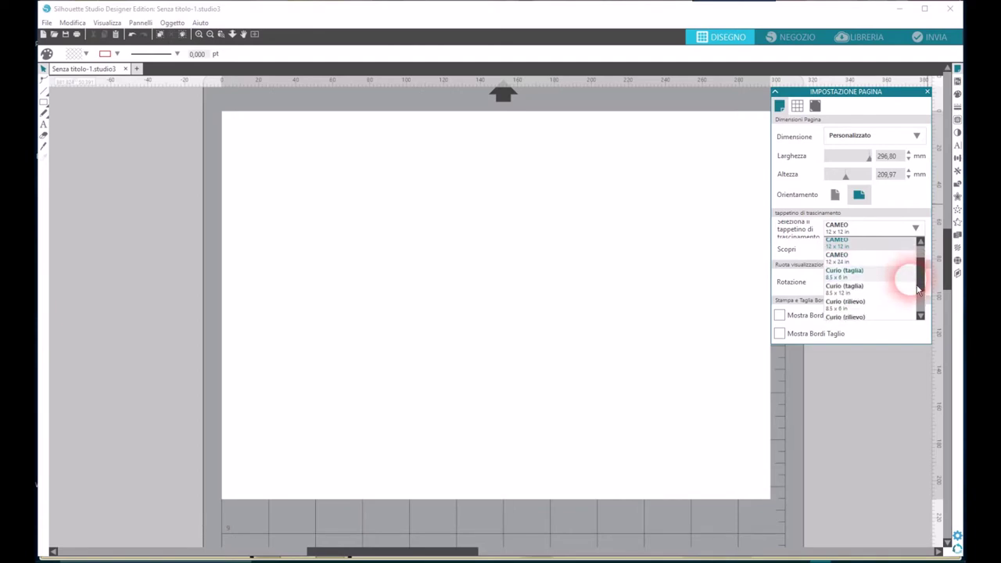
scroll(907, 277, "up", 5)
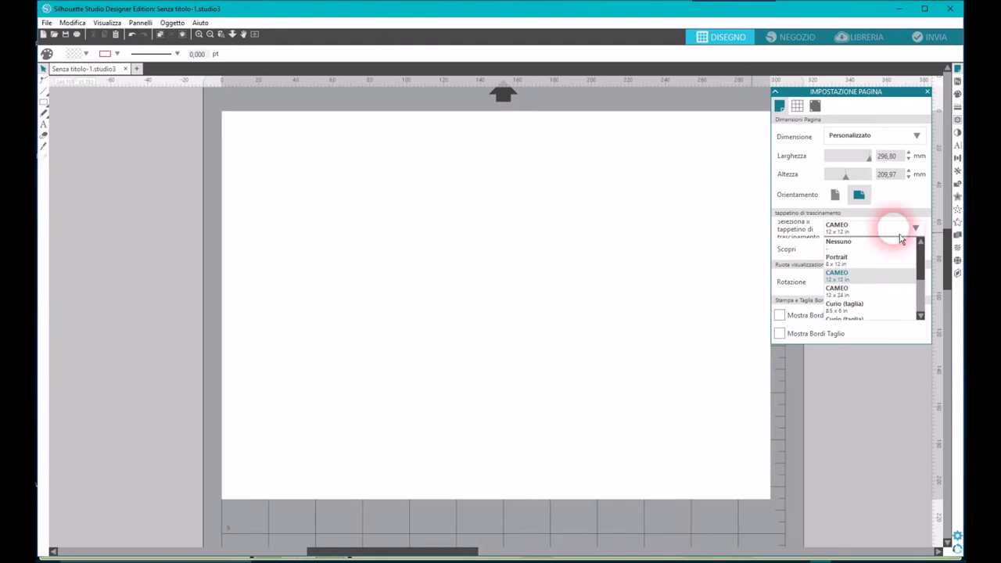
left_click(849, 225)
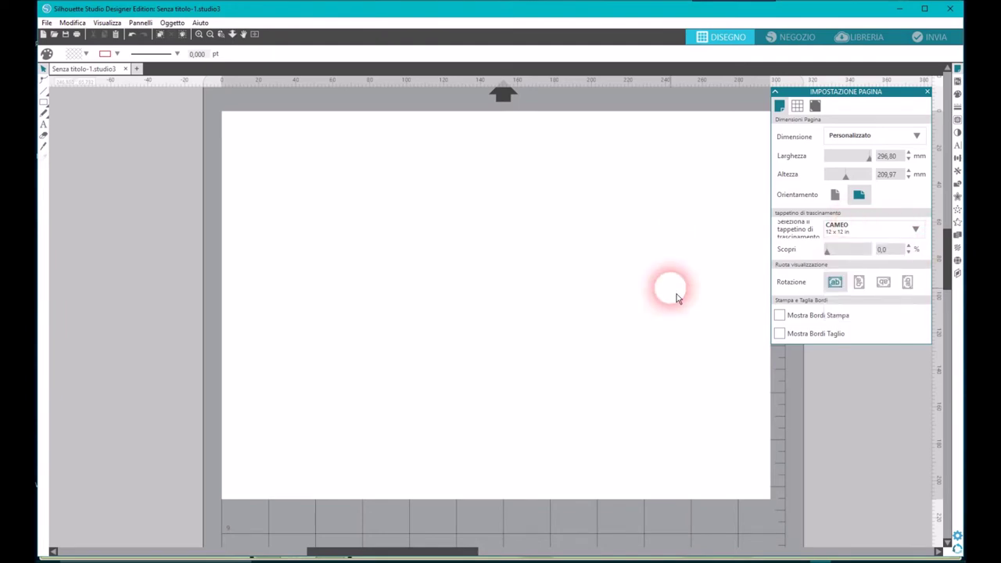
mouse_move(826, 250)
left_mouse_down()
mouse_move(873, 261)
mouse_move(811, 257)
left_mouse_up()
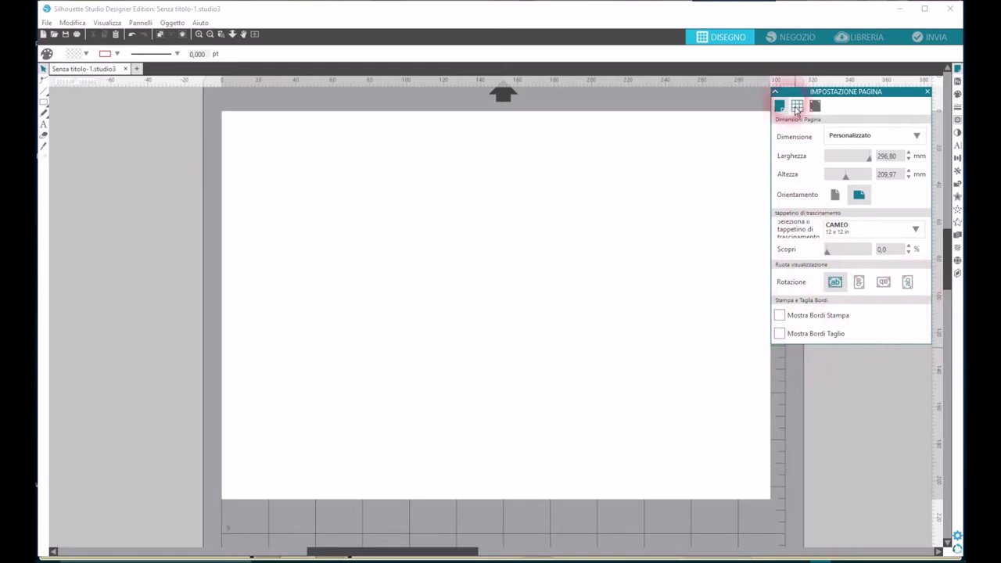
Step: Preview the print borders and the cut borders on the page, hiding each of them again
left_click(778, 315)
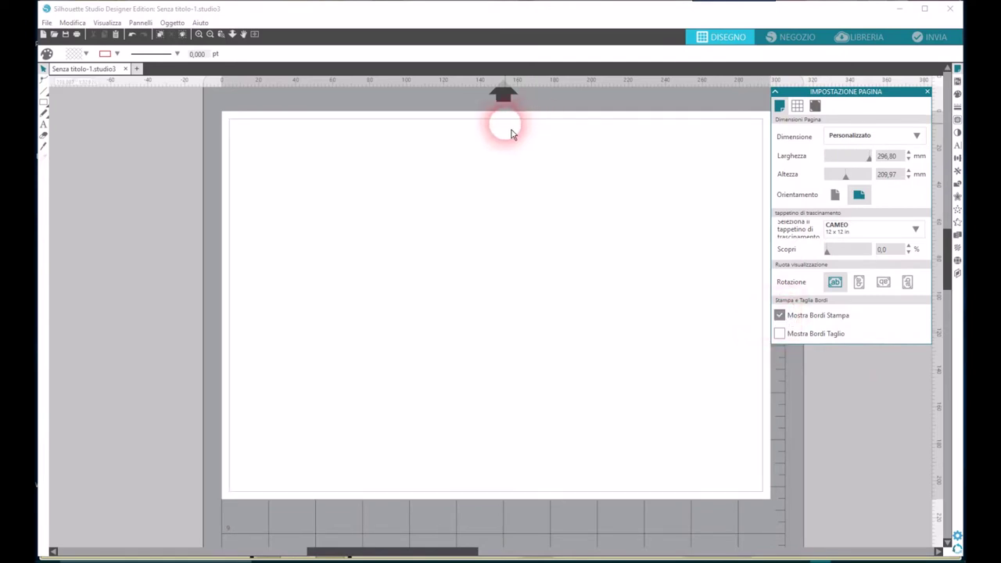
left_click(780, 315)
left_click(779, 334)
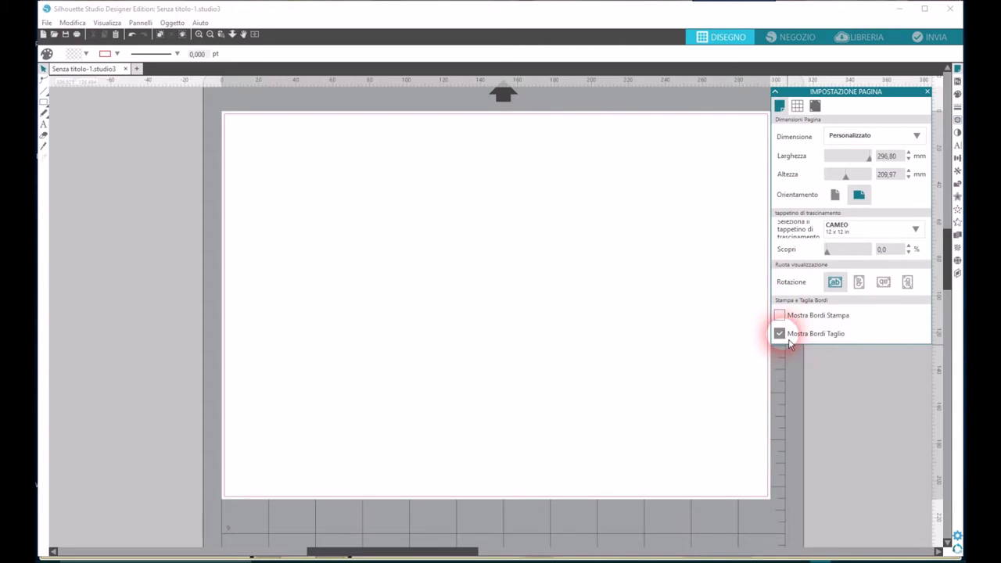
left_click(780, 334)
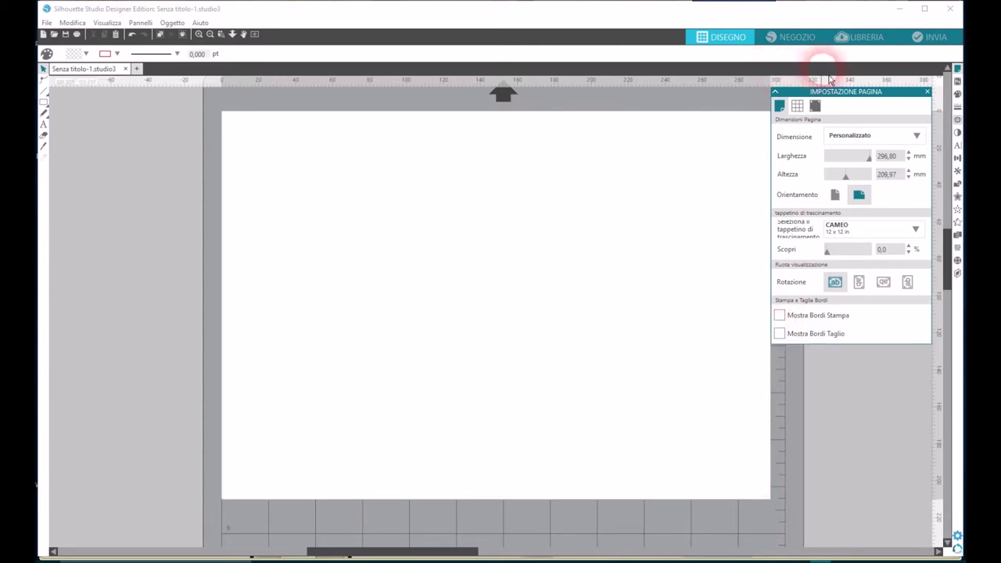
Step: Examine the grid settings and the registration mark styles, leave the marks off and close the page setup
left_click(797, 107)
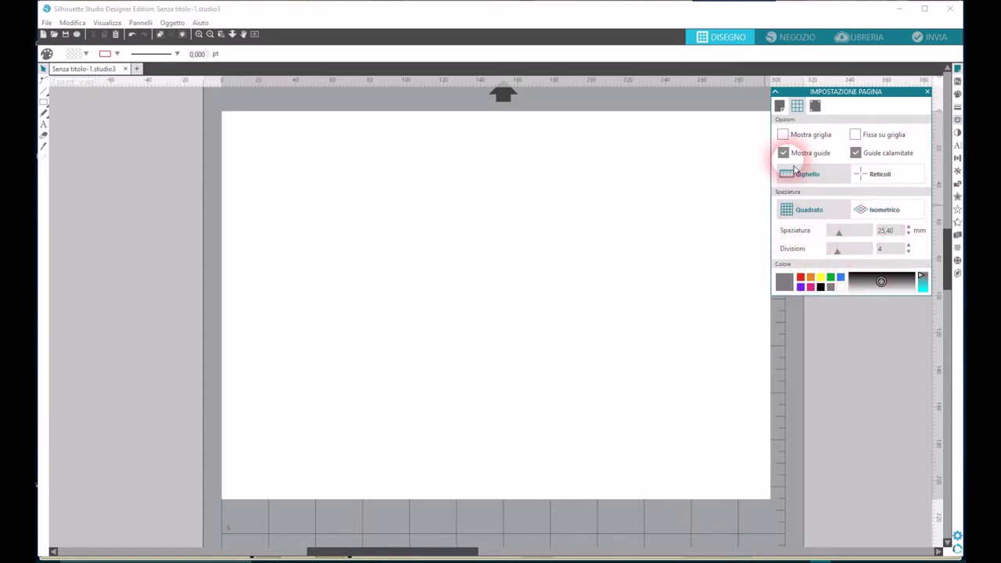
left_click(359, 52)
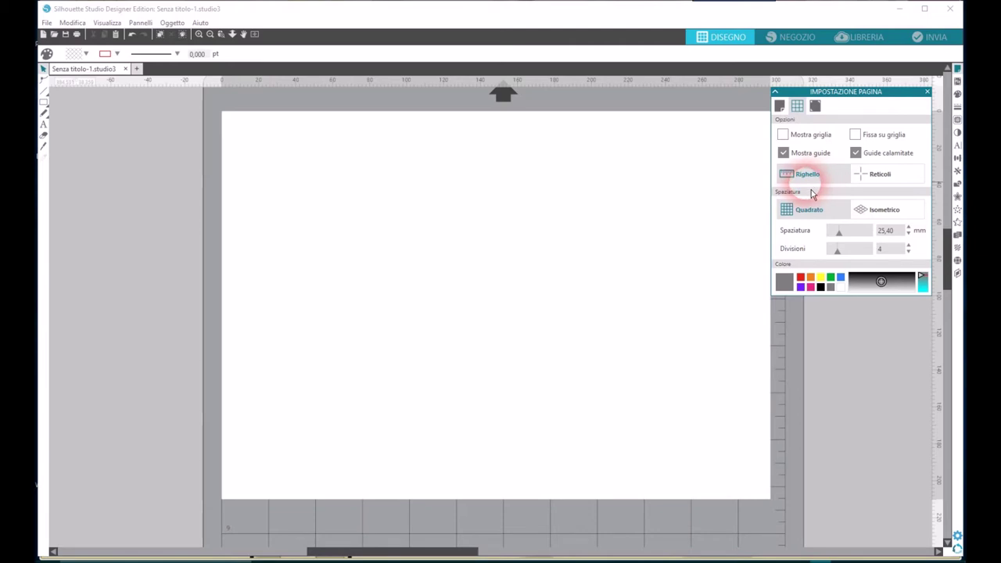
left_click(815, 107)
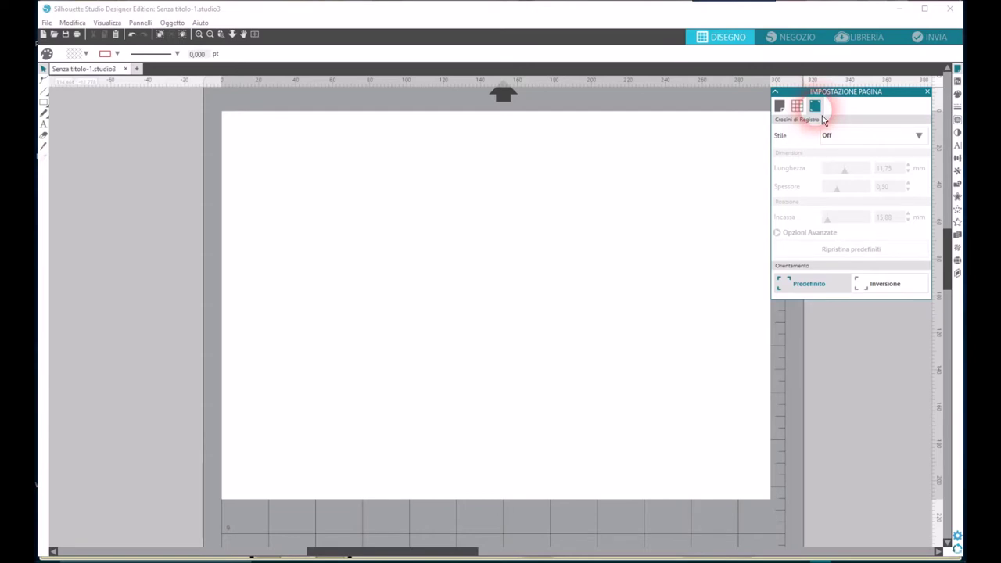
left_click(917, 135)
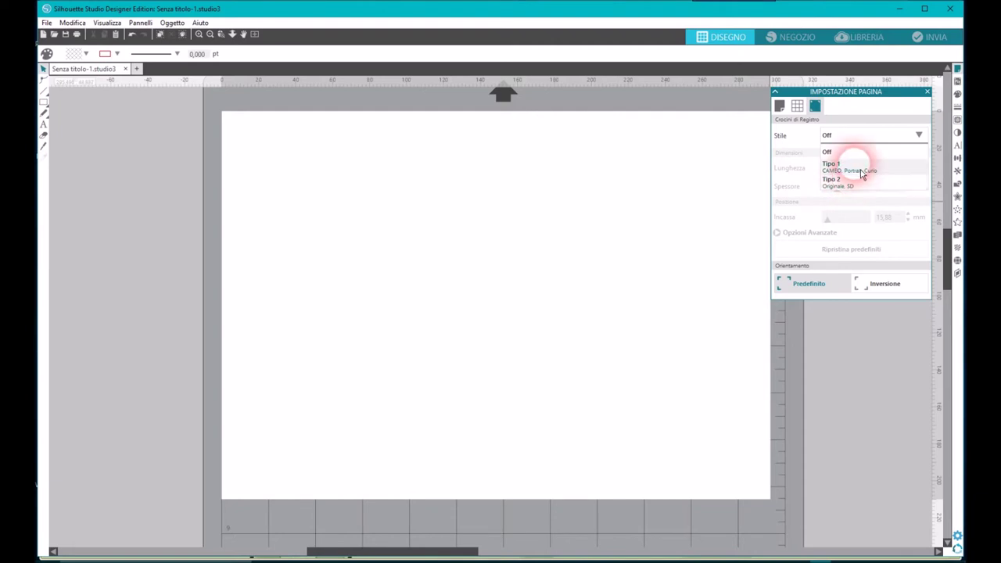
left_click(855, 135)
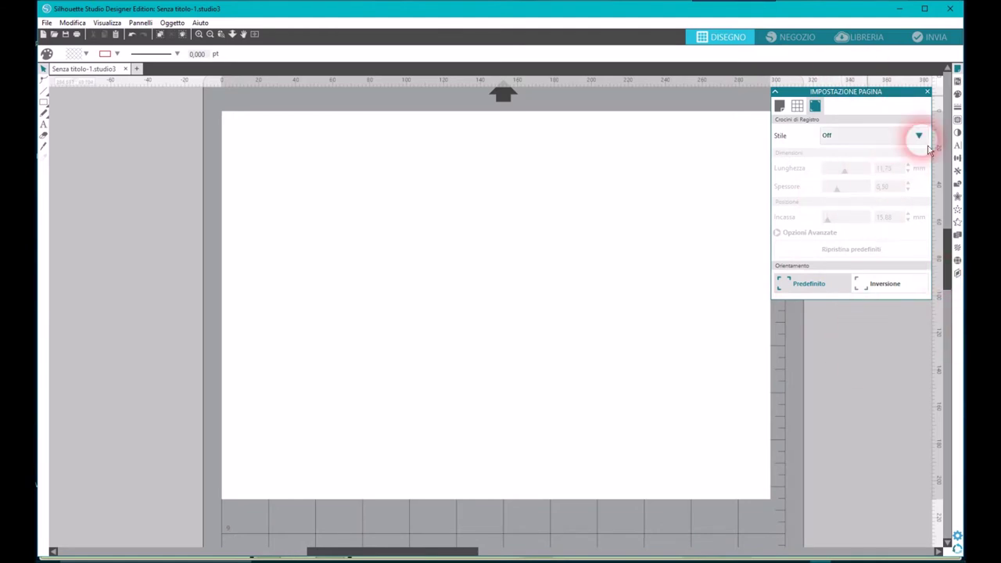
left_click_drag(904, 92, 531, 219)
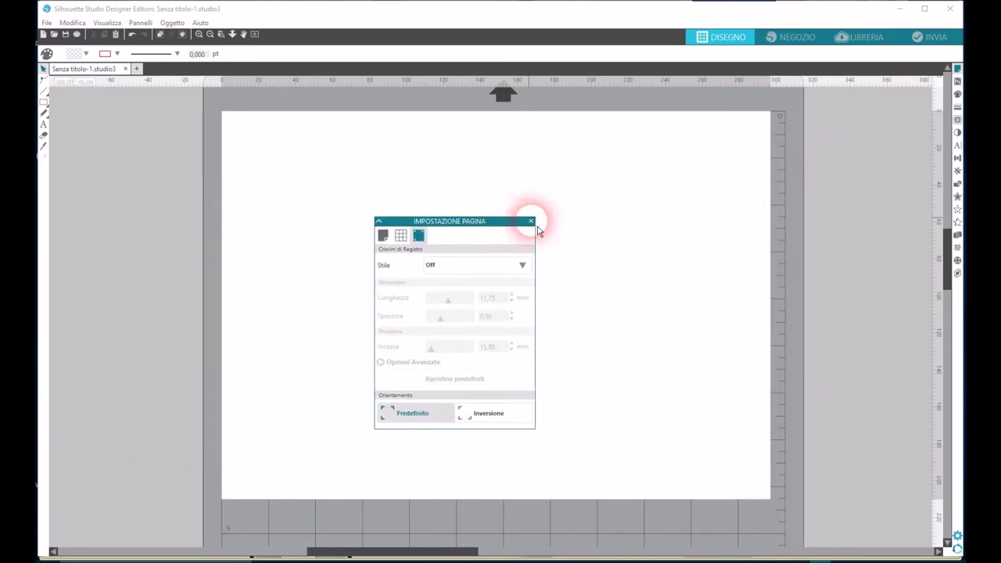
left_click(530, 221)
Step: Examine the PixScan options, including image import from file and the calibration card paper sizes, without applying any, and close them
left_click(957, 82)
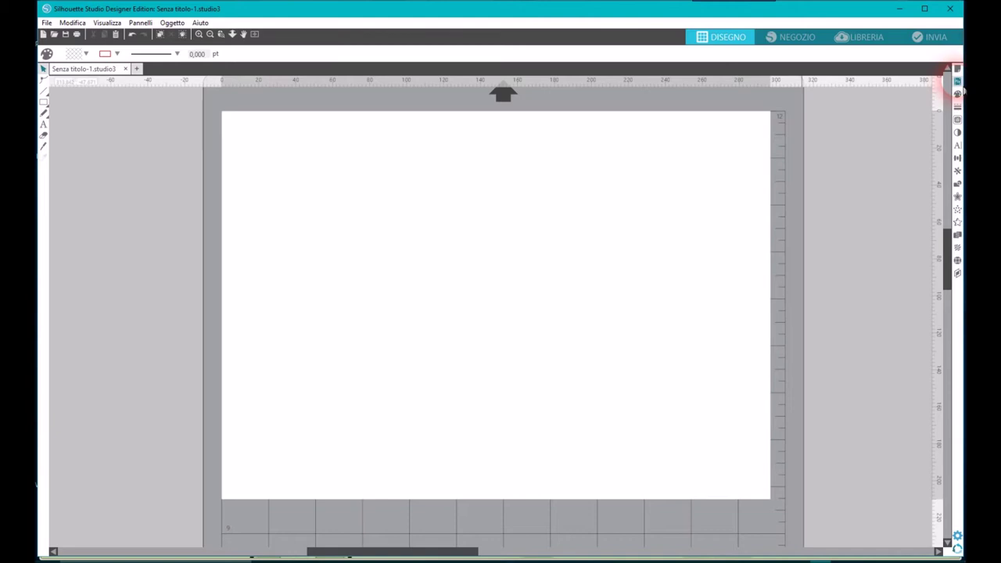
left_click(956, 94)
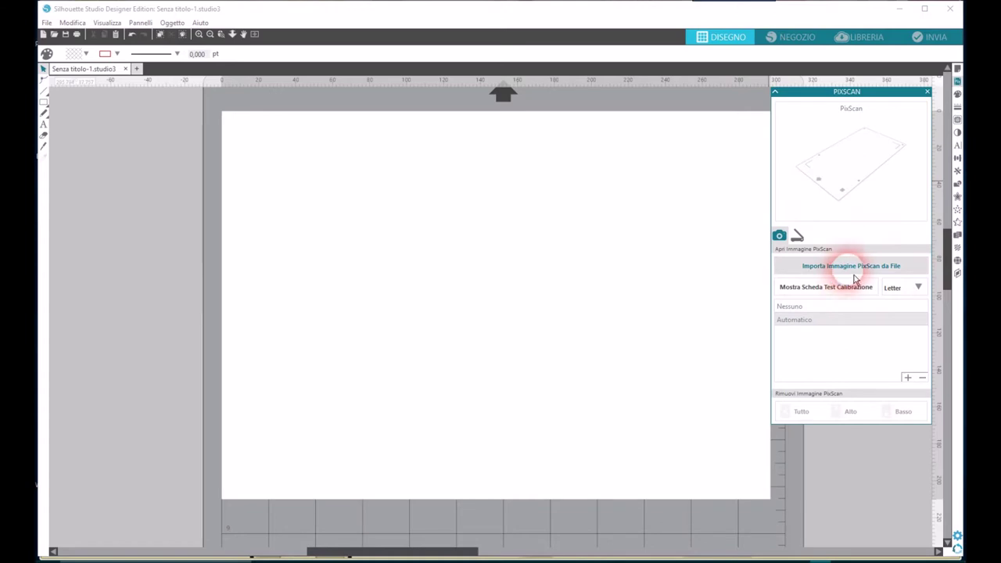
left_click(919, 288)
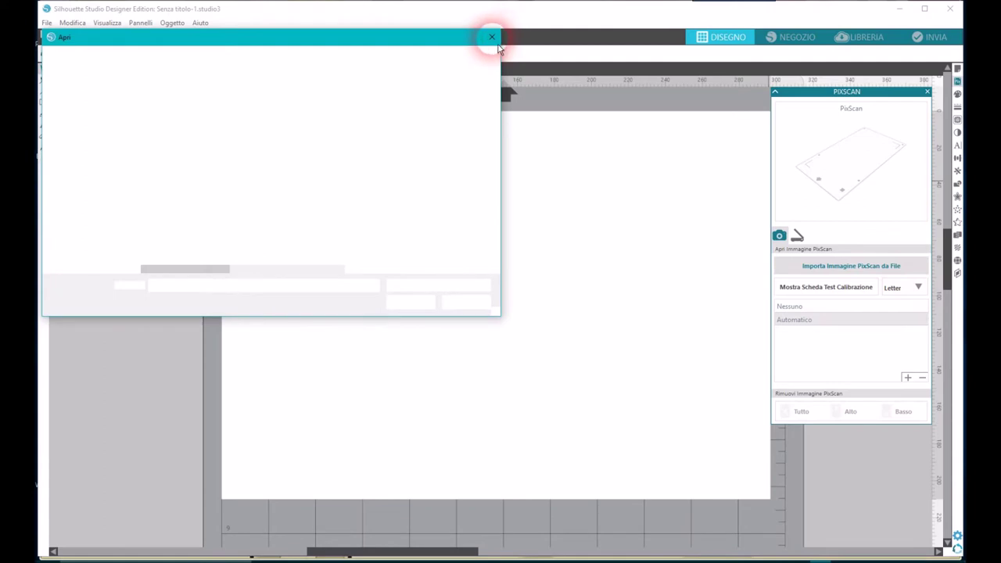
left_click(492, 37)
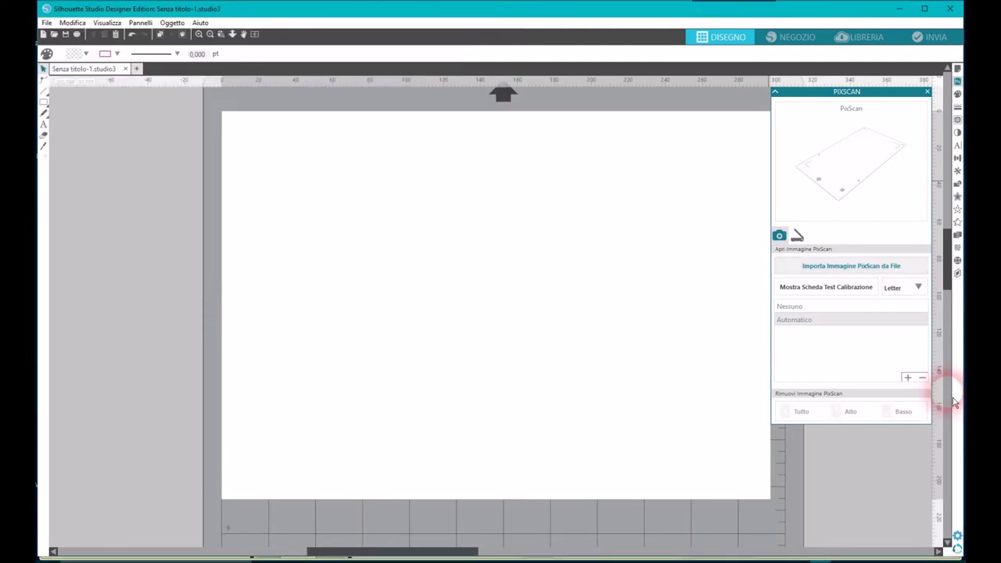
left_click(923, 293)
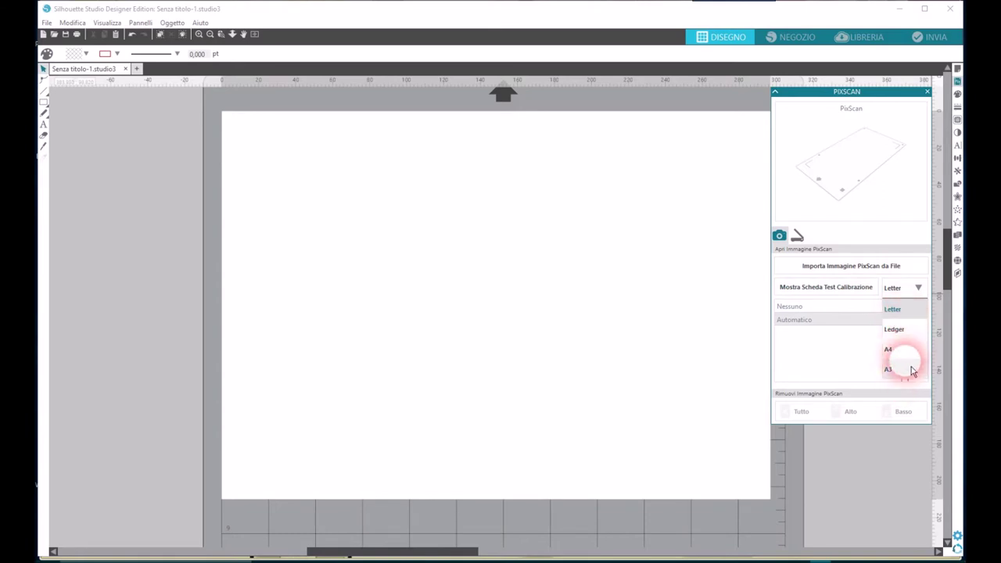
left_click(826, 352)
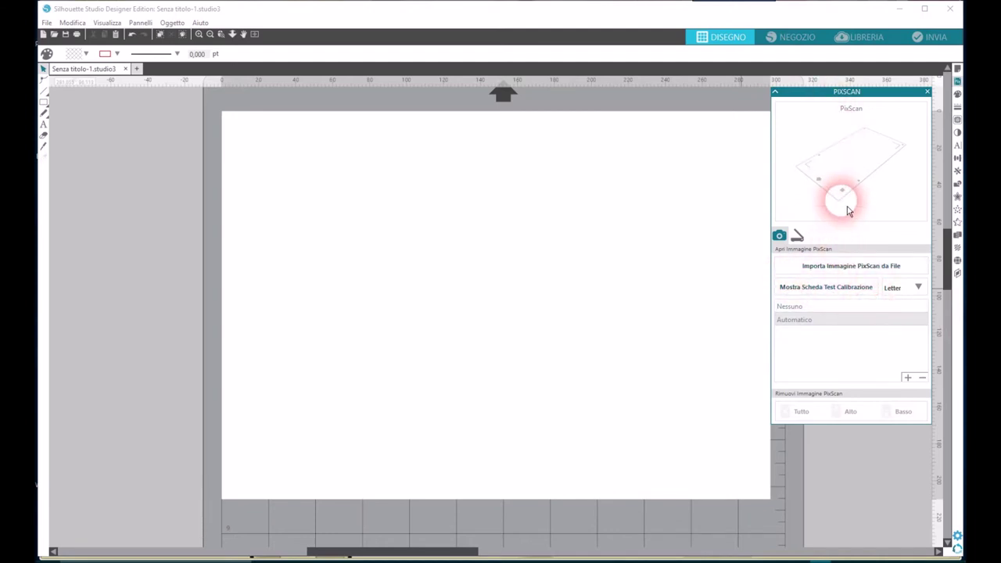
left_click(927, 92)
Step: View the fill options for solid colours, gradients and patterns without applying any, and close them
left_click(957, 93)
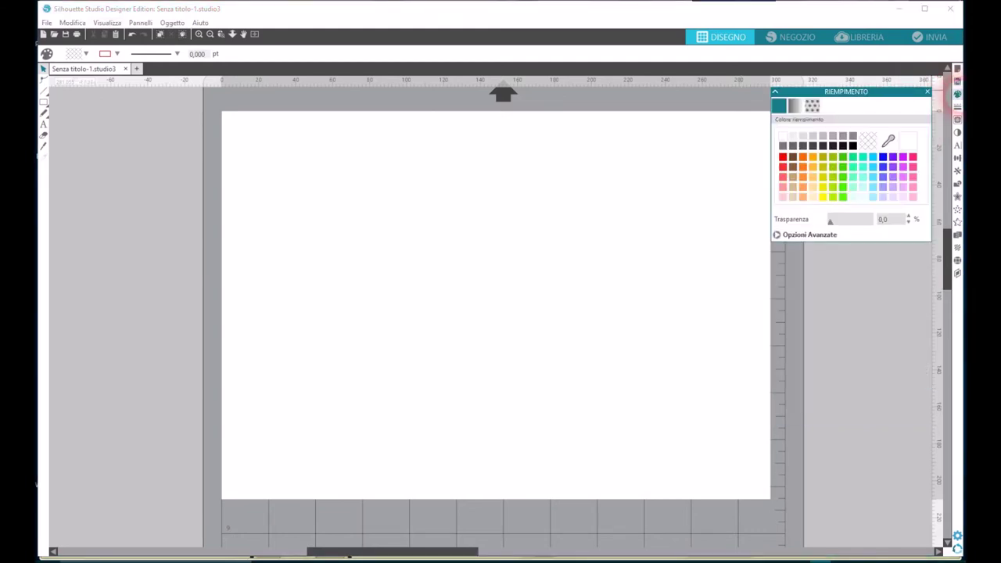
left_click(795, 106)
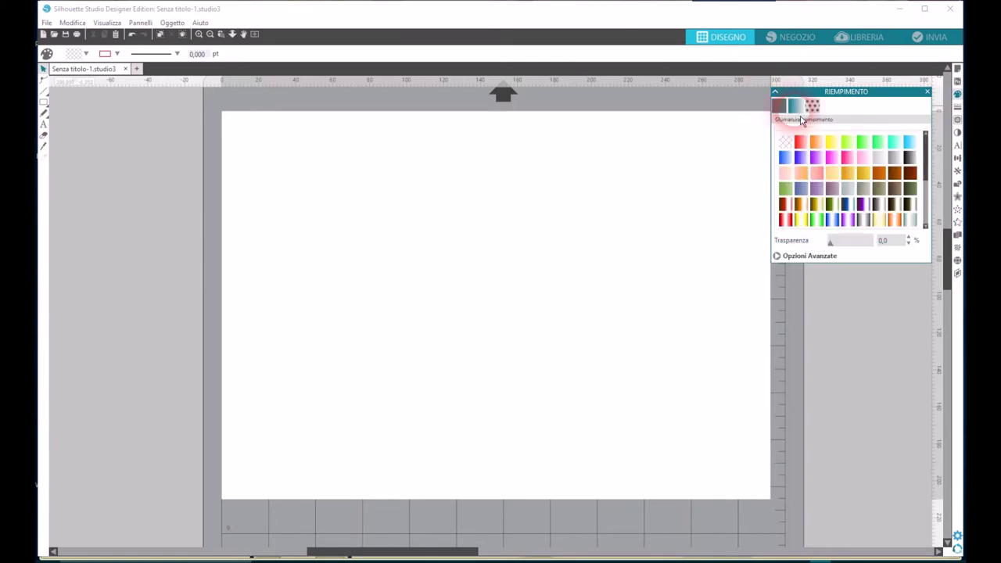
left_click(815, 110)
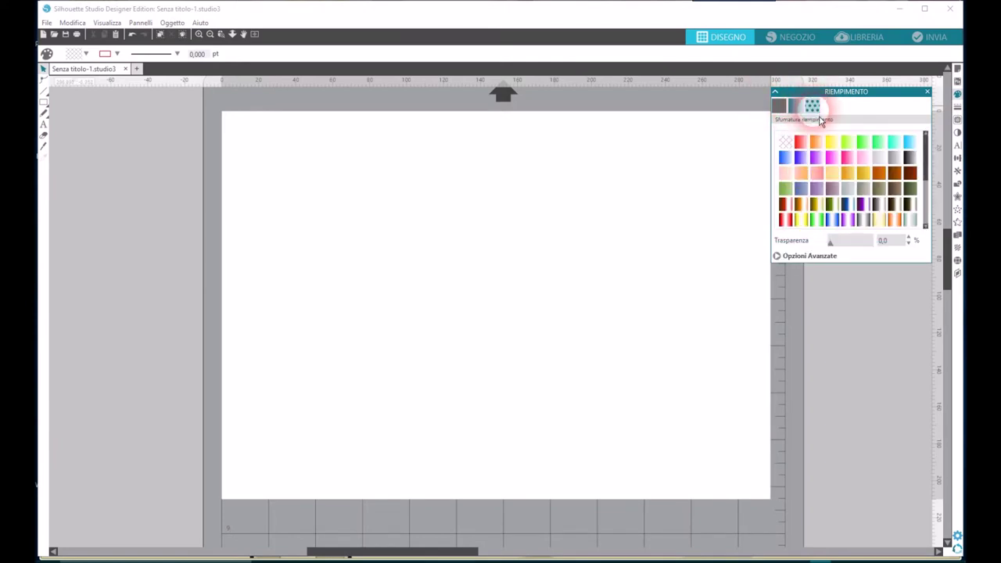
left_click(813, 107)
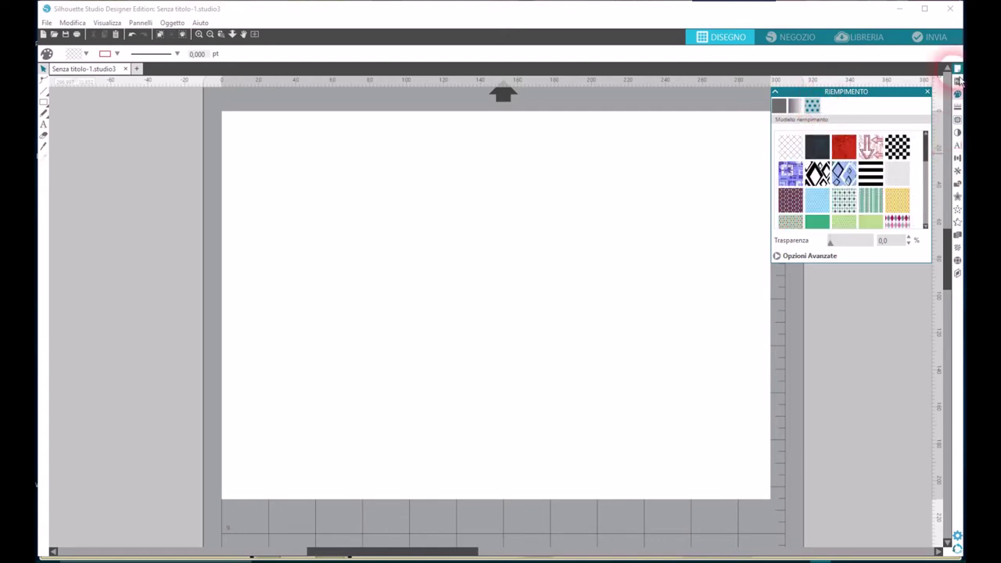
left_click(927, 92)
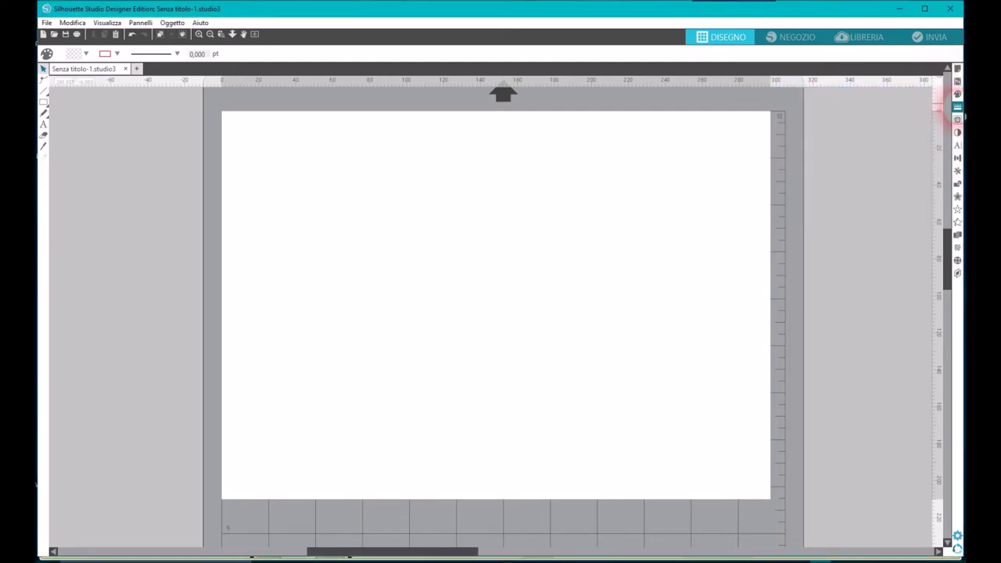
Step: Open the line style settings and examine the dash patterns, thickness, corner and end options
left_click(957, 107)
left_click(814, 108)
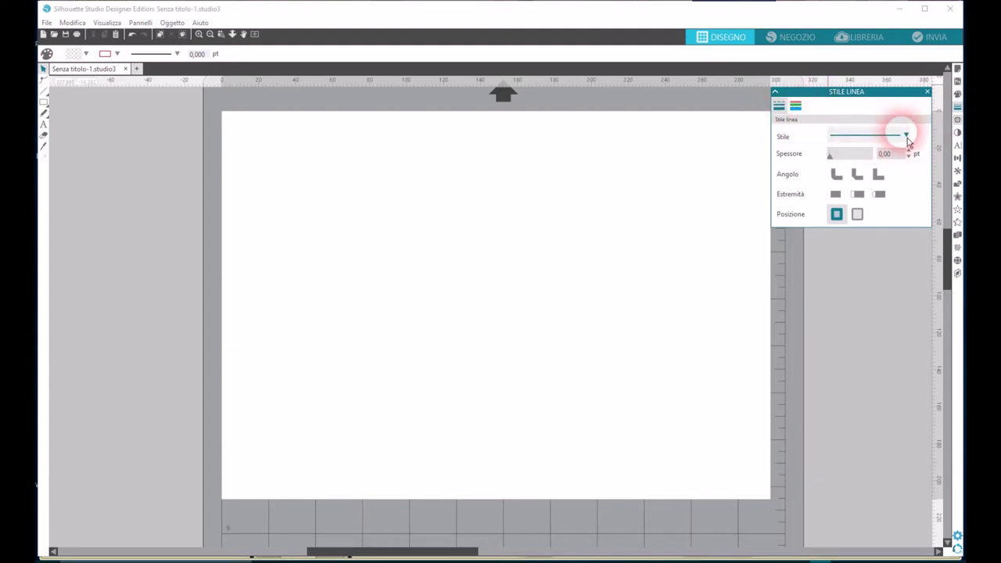
left_click(906, 136)
left_click(848, 153)
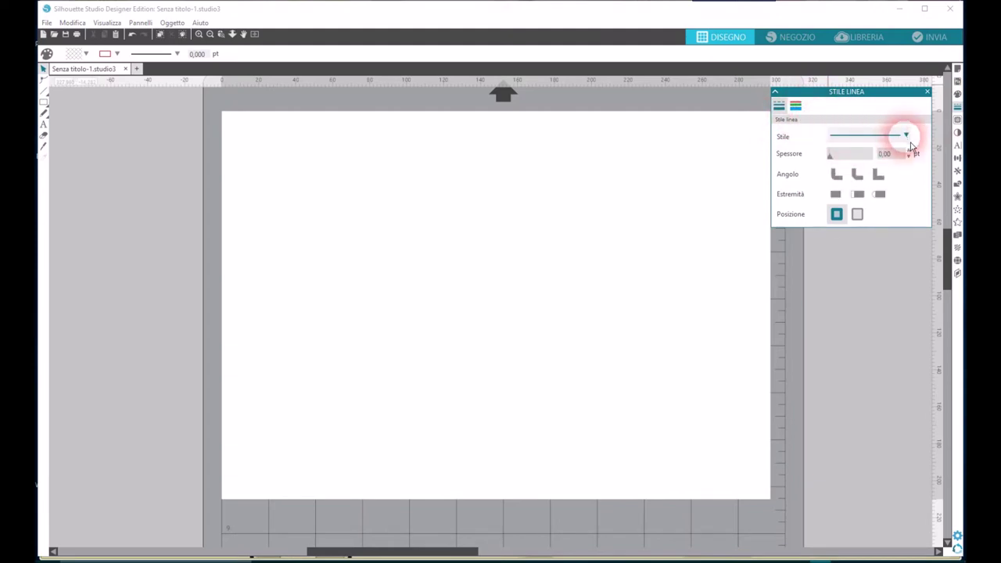
left_click(905, 135)
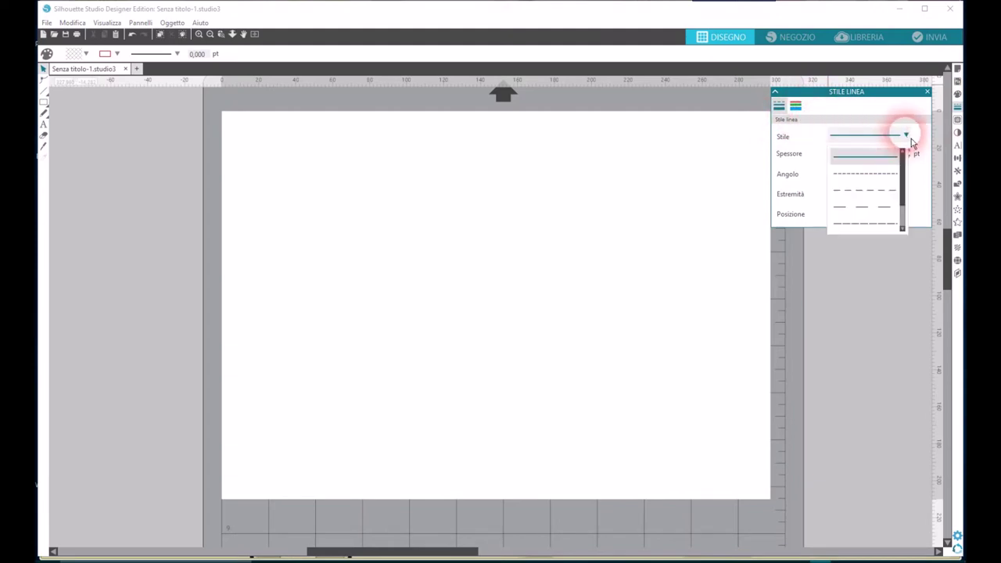
left_click(886, 209)
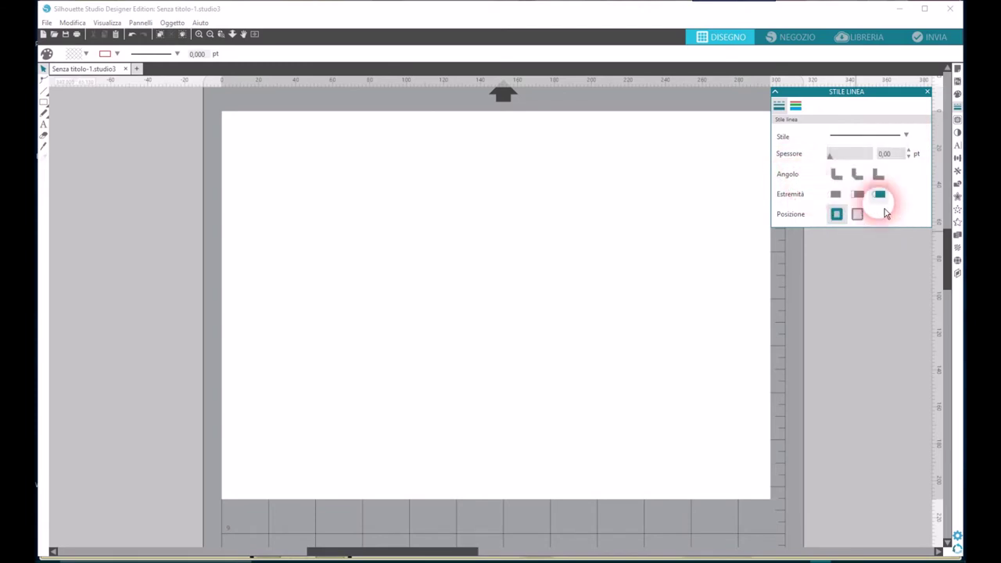
left_click(858, 176)
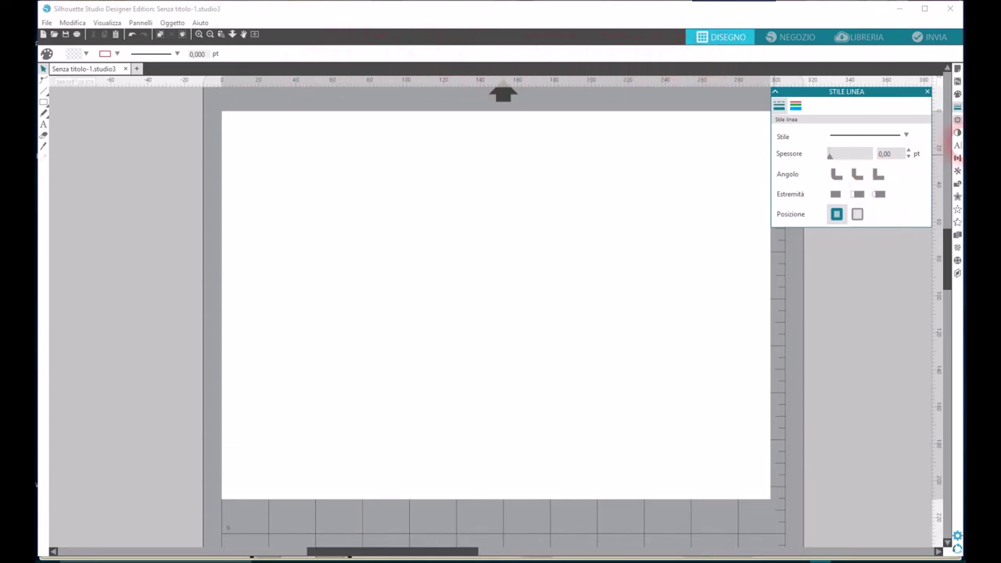
Step: Close the line style settings and examine the trace options for area selection, tracing by colour and magnetic tracing
left_click(927, 93)
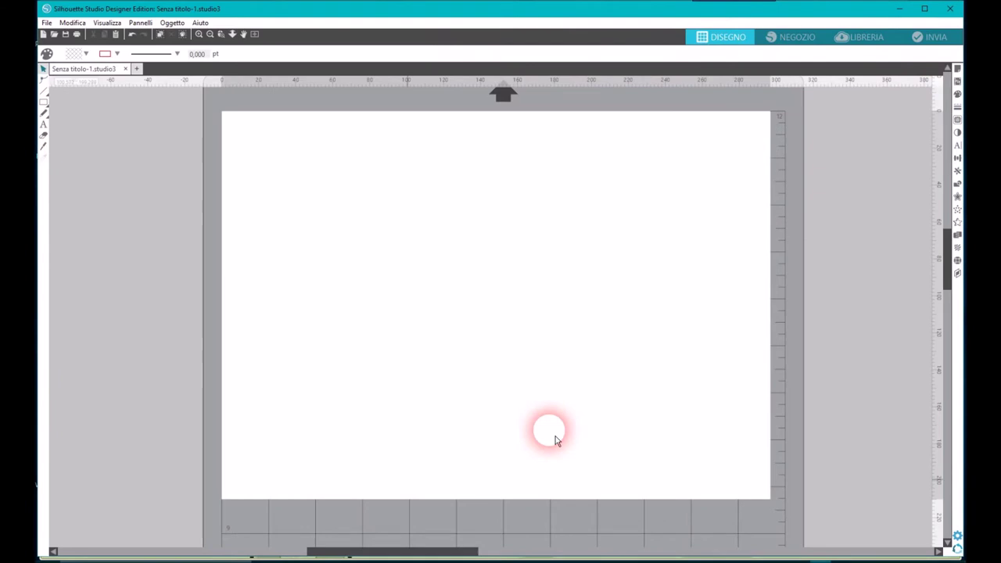
left_click(957, 119)
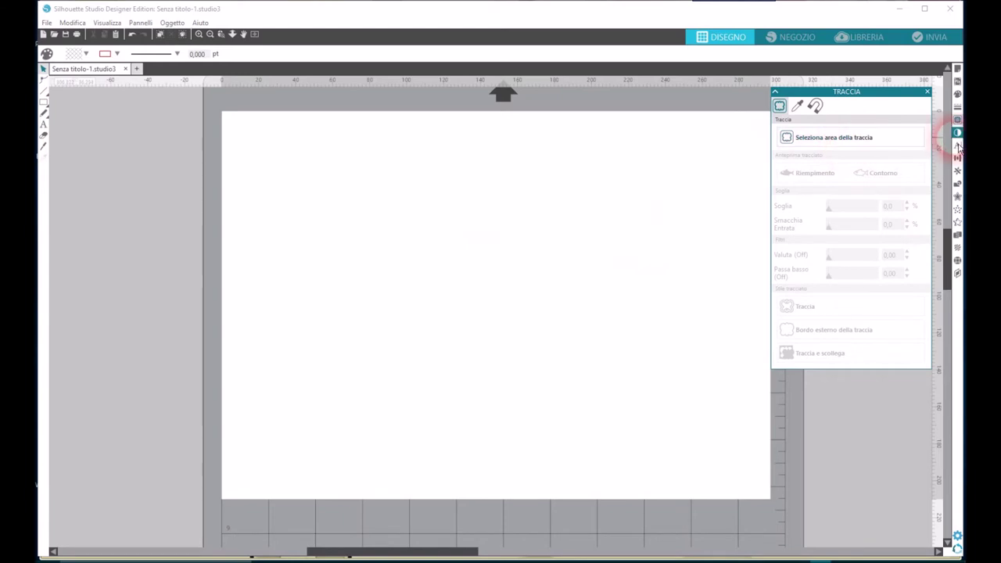
left_click(811, 109)
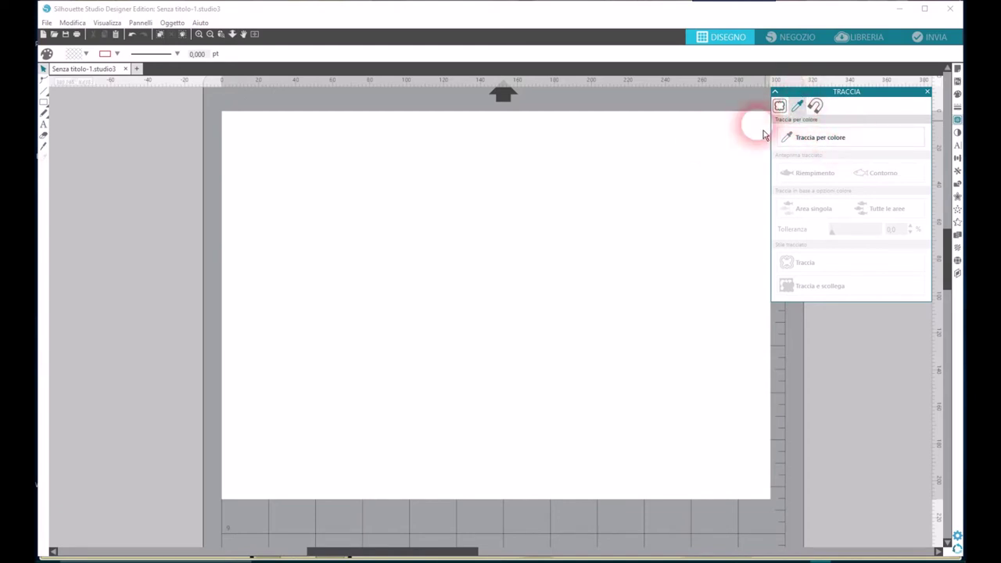
left_click(817, 109)
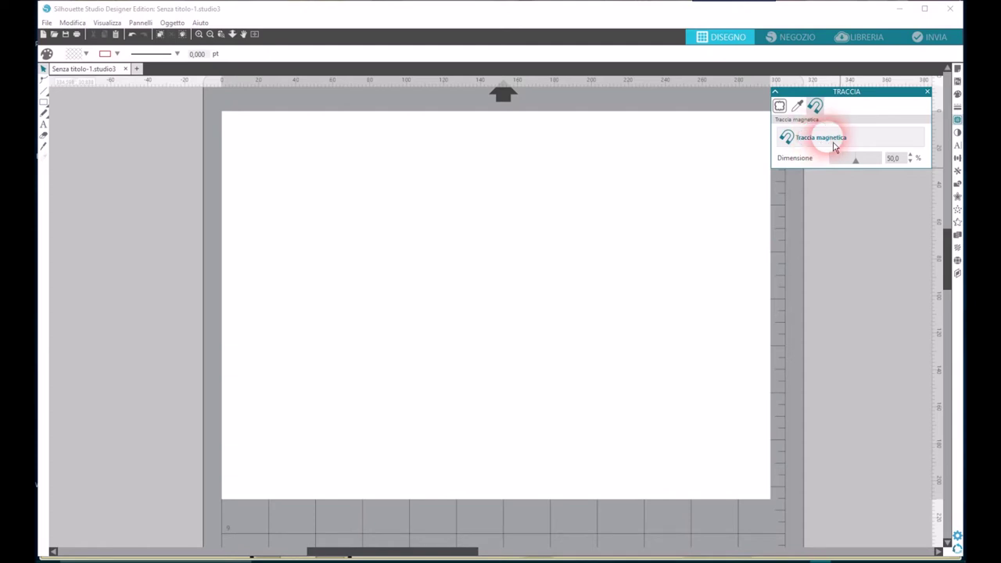
Step: Examine the image effects from grey shade, colour tint and brightness through inversion and RGB tint to shadow without applying any, and close them
left_click(957, 132)
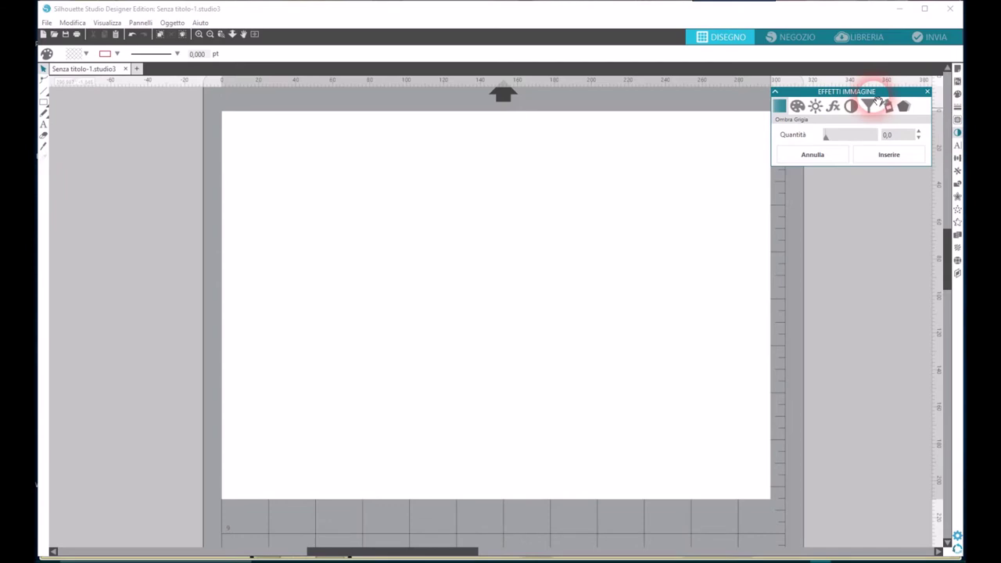
left_click(797, 108)
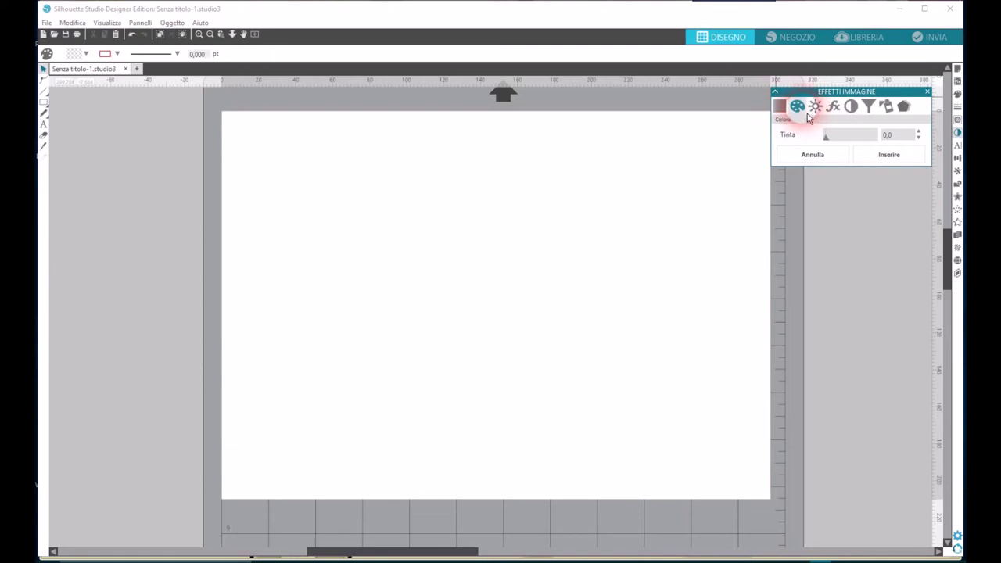
left_click(817, 109)
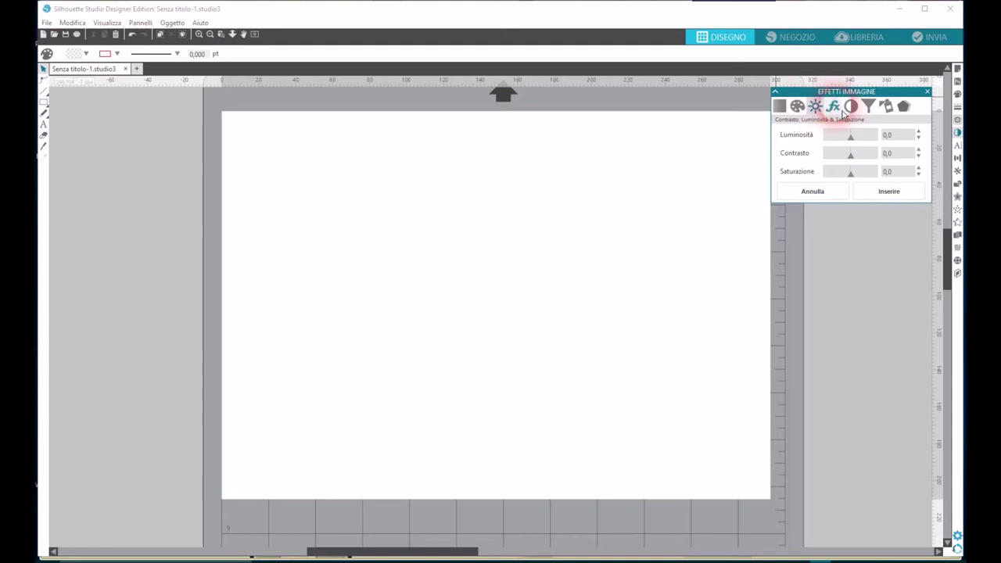
left_click(833, 108)
left_click(851, 107)
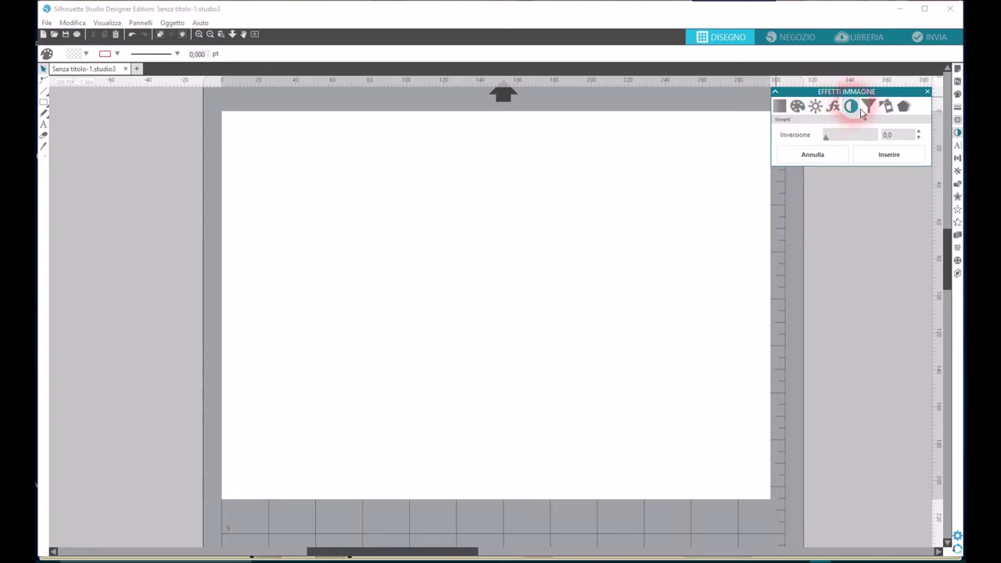
left_click(886, 109)
left_click(888, 113)
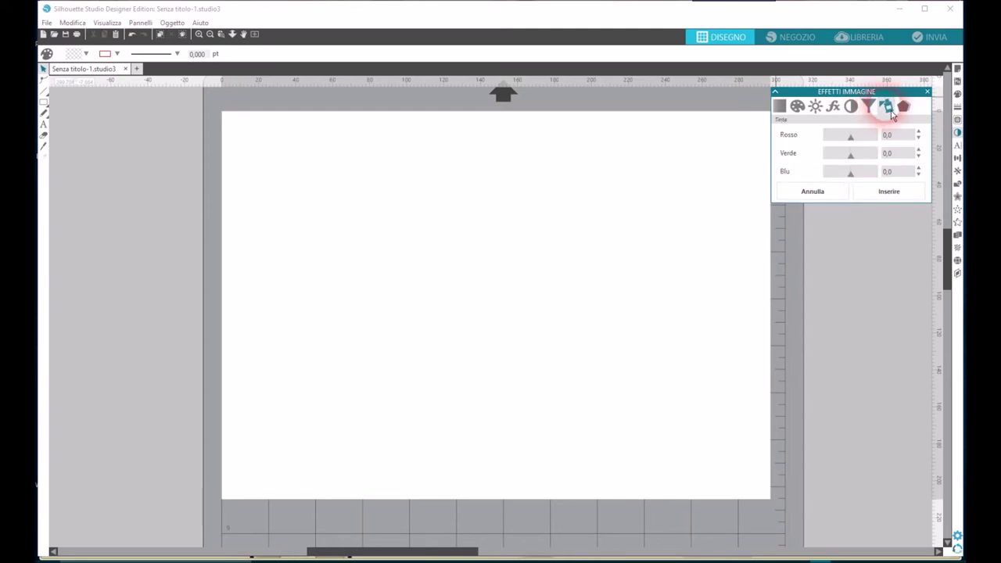
left_click(907, 116)
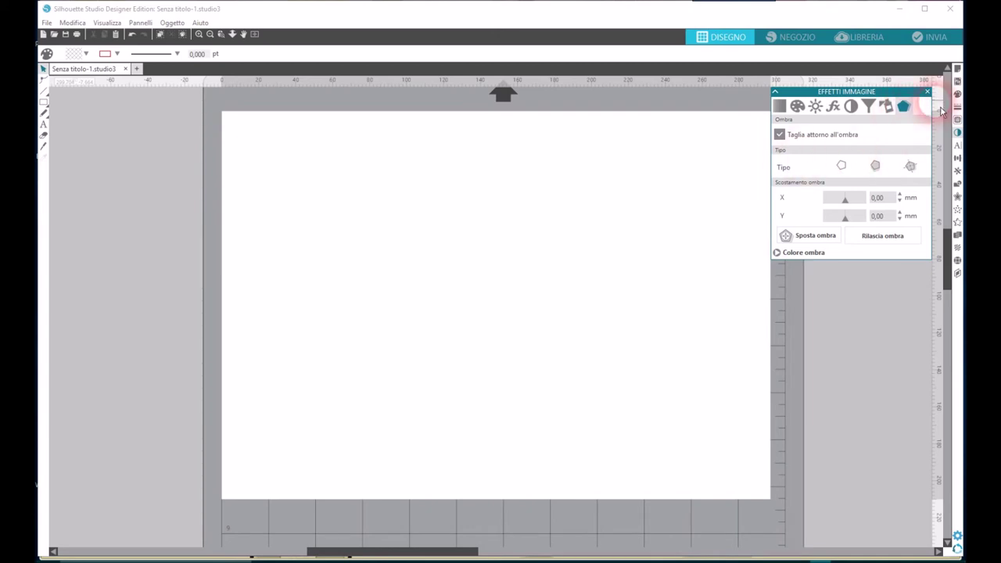
left_click(840, 138)
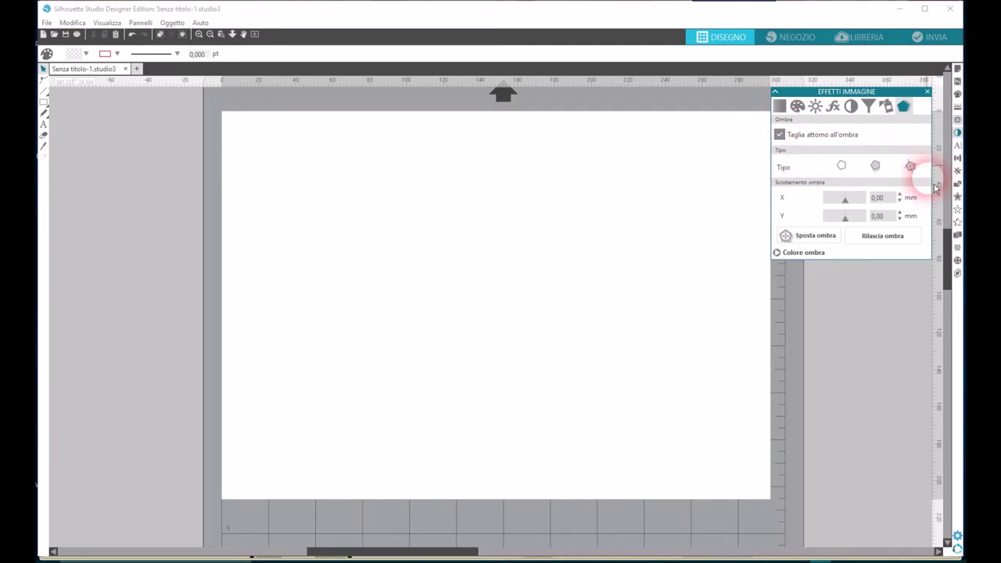
left_click(927, 92)
Step: Open the text style settings and browse the font list, alignment and character spacing options
left_click(957, 146)
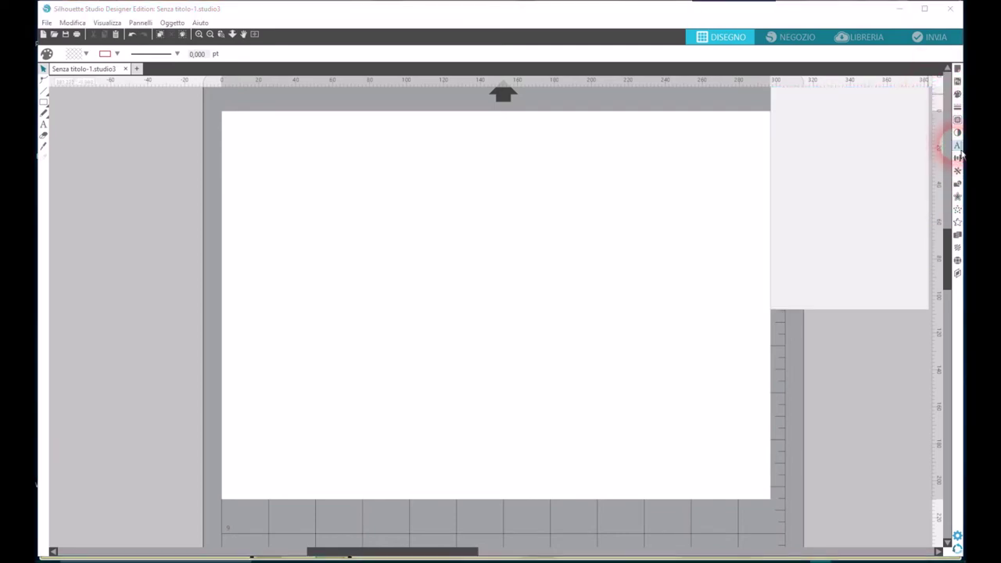
left_click(872, 192)
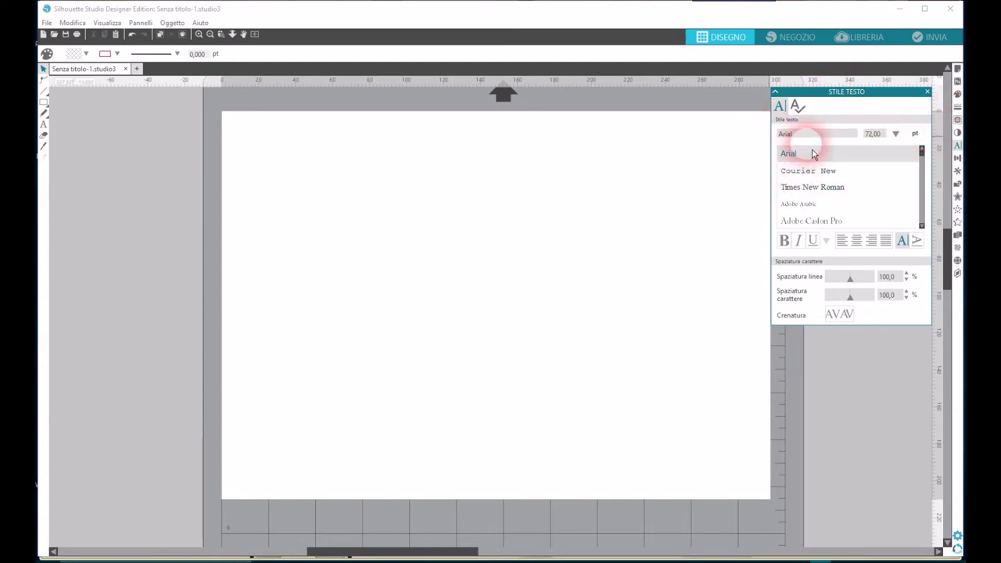
scroll(826, 196, "down", 5)
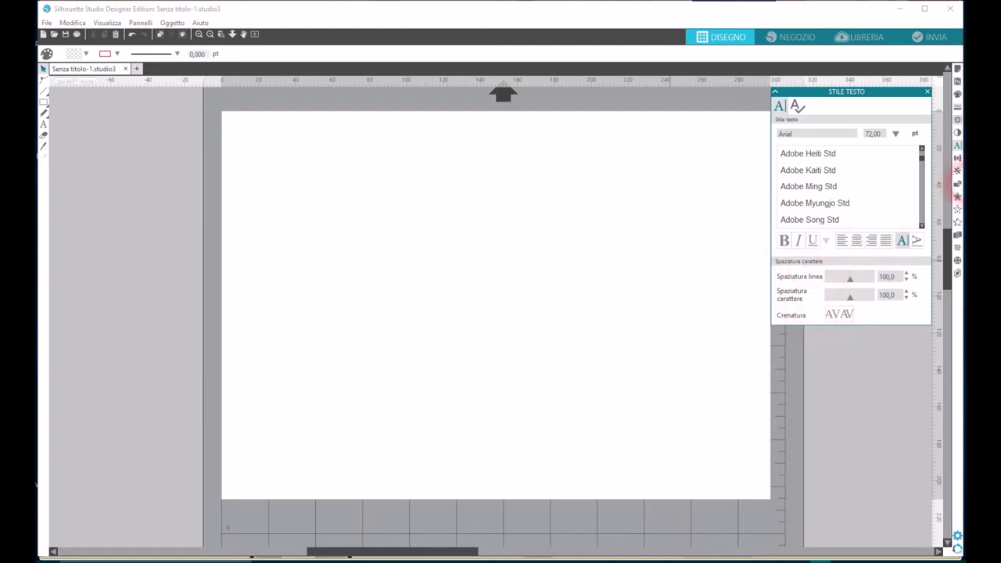
Step: Examine the transform options for alignment, scale, rotation, movement and shear without applying any
left_click(957, 157)
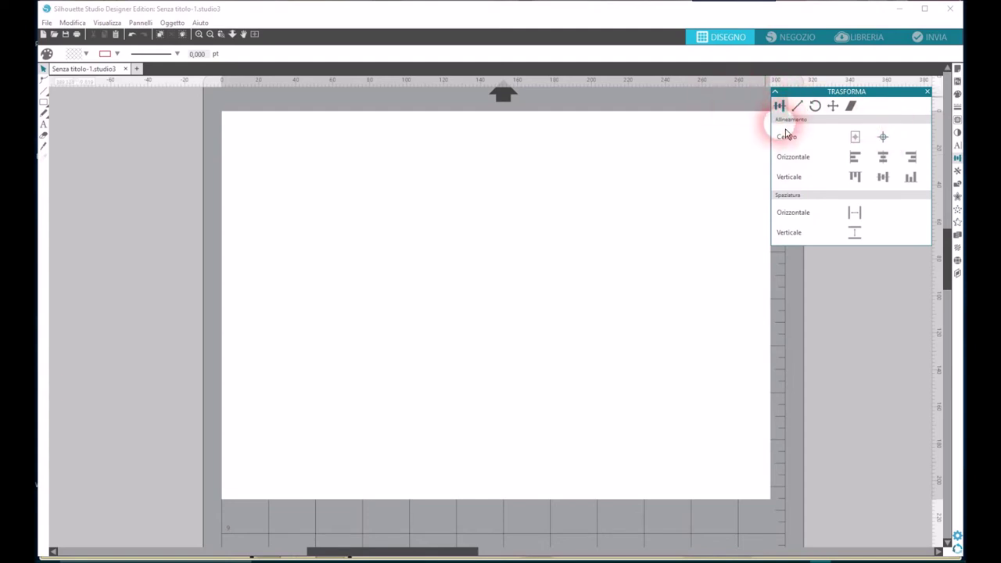
left_click(796, 107)
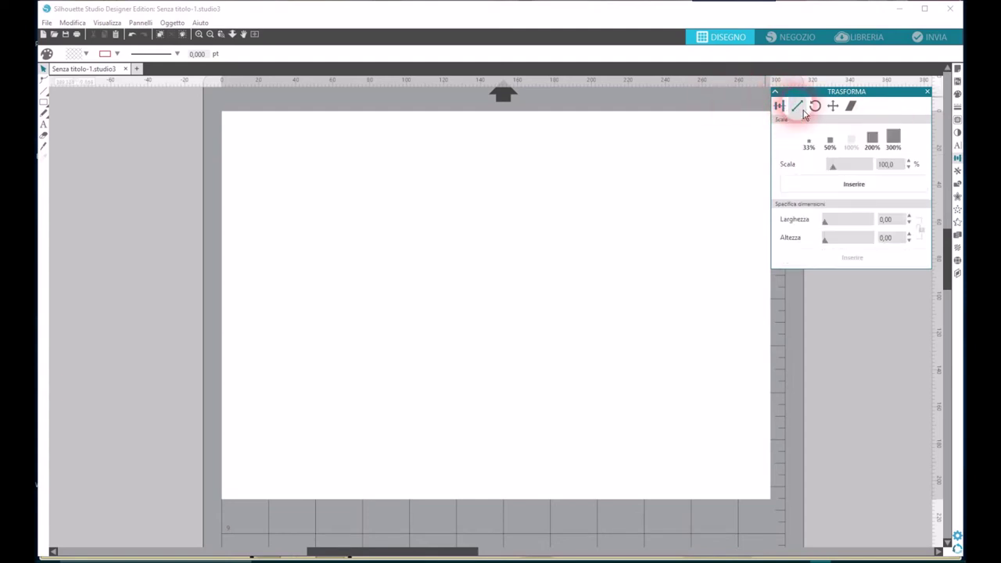
left_click(817, 107)
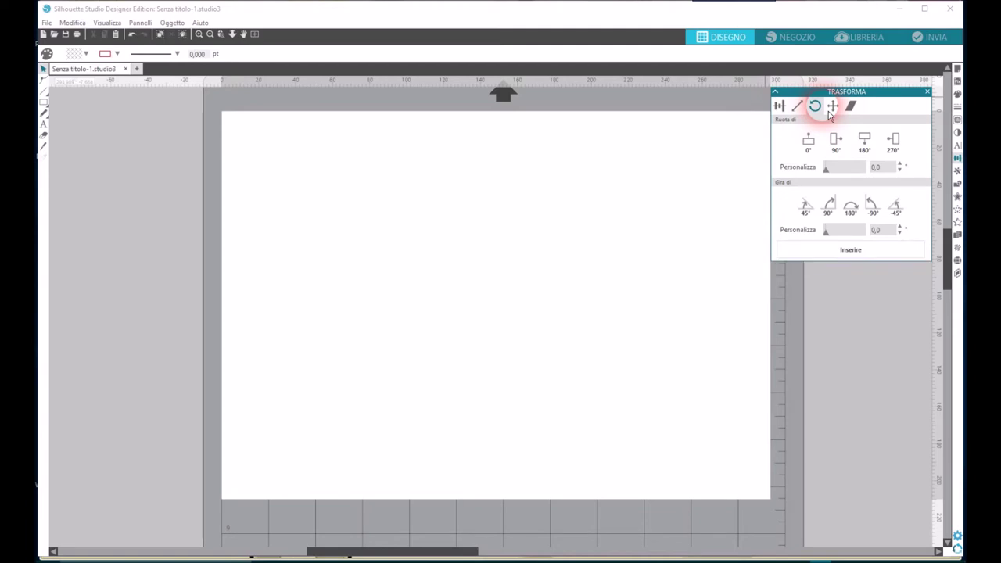
left_click(833, 107)
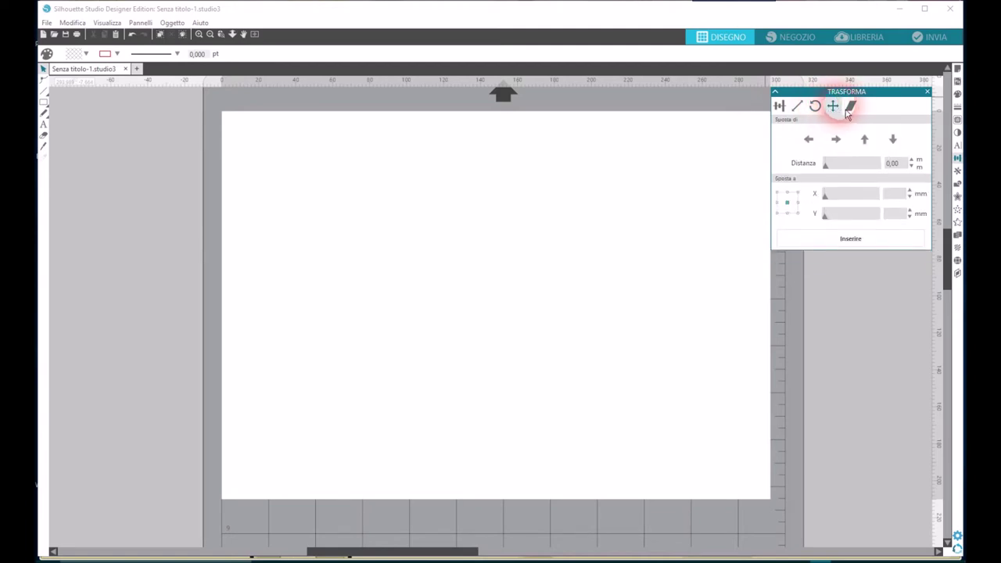
left_click(851, 107)
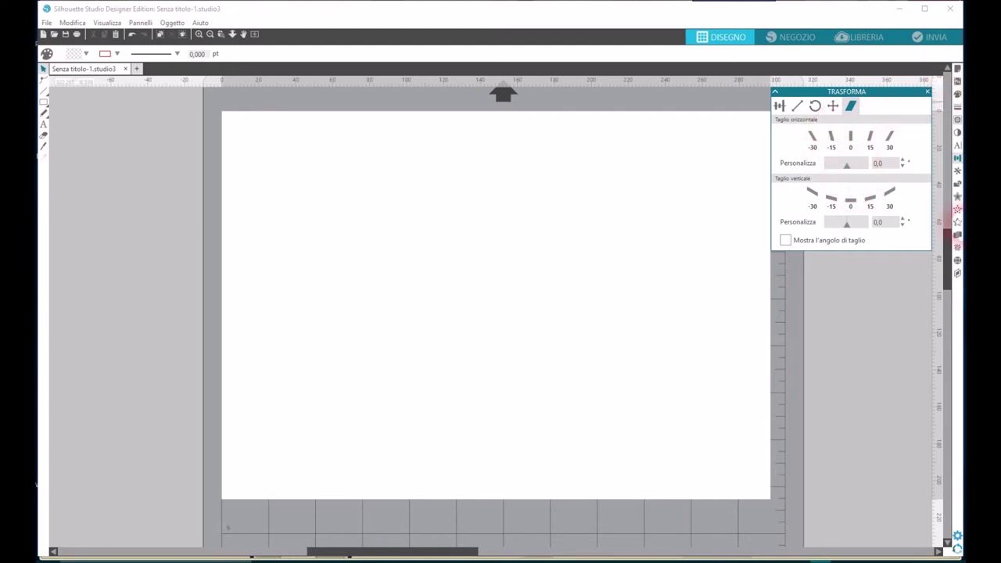
Step: View the replicate options for duplicates, rows and mirrored copies, and the modify operations such as weld, subtract and compound paths
left_click(957, 174)
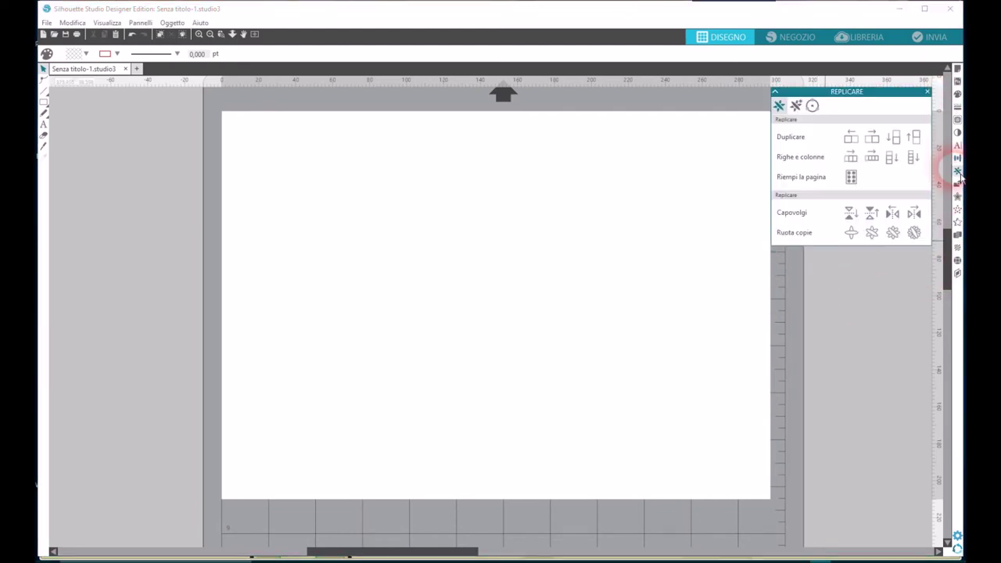
left_click(779, 108)
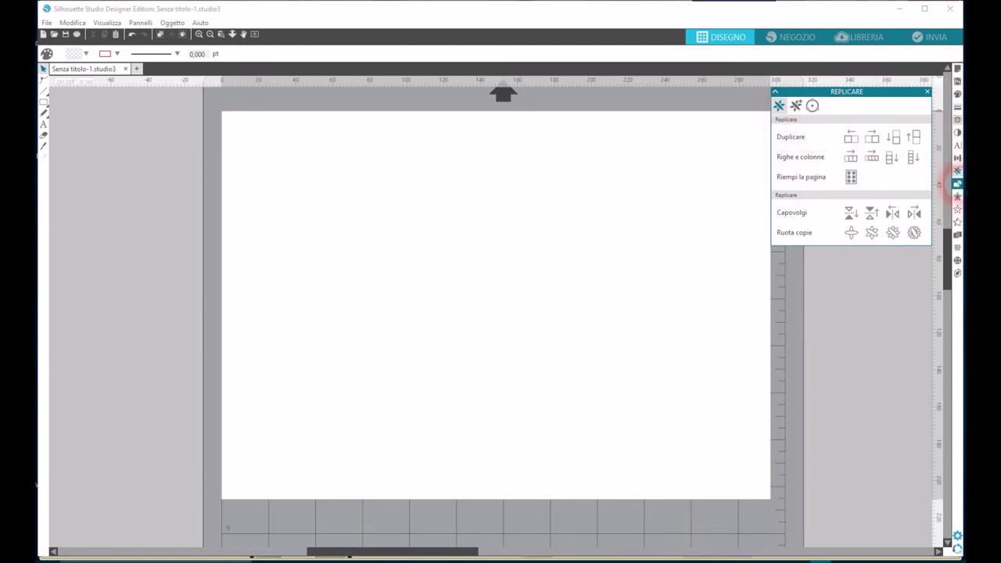
left_click(957, 184)
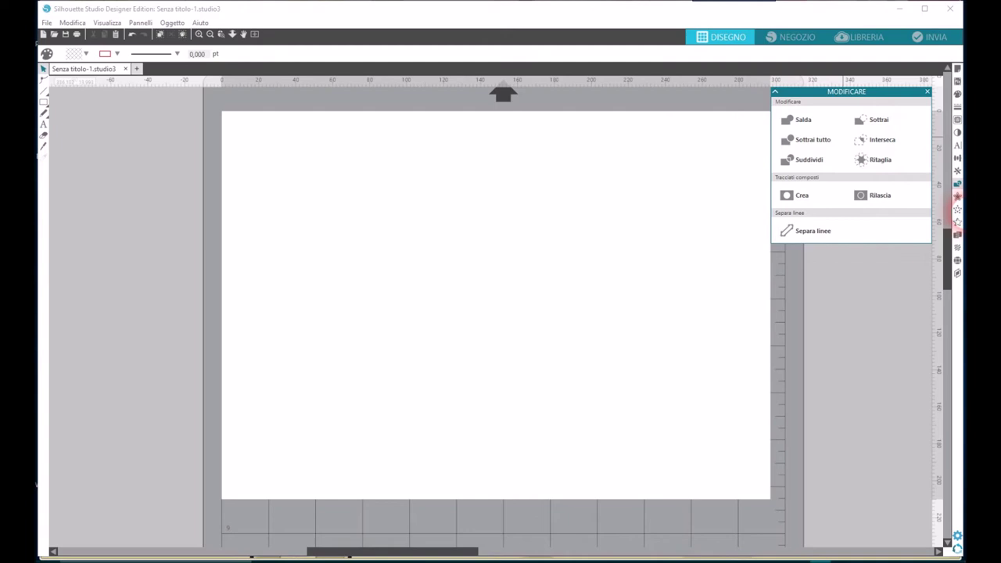
Step: View the offset options and browse the stipple settings through the whole list of dotted fill patterns
left_click(956, 198)
left_click(794, 121)
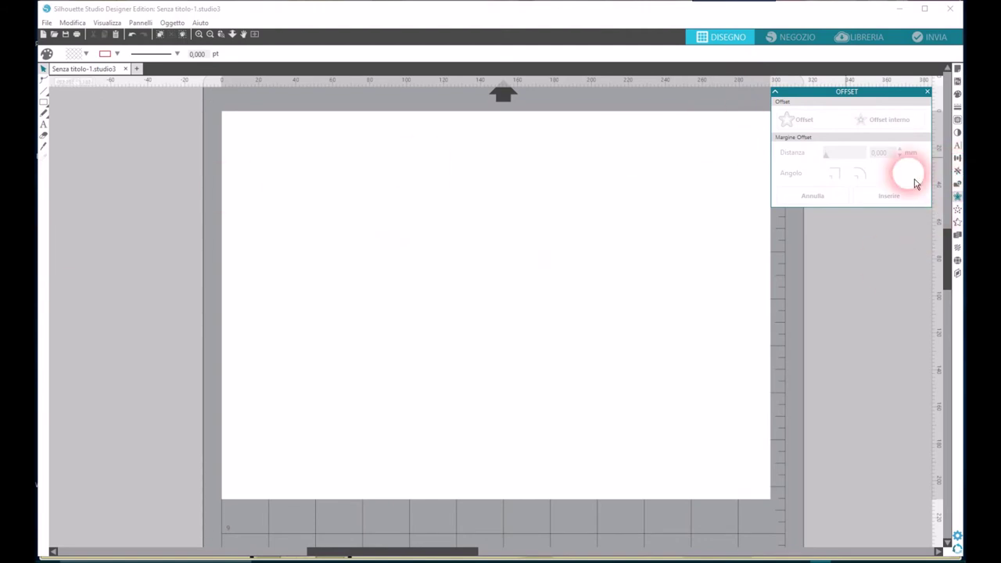
left_click(957, 210)
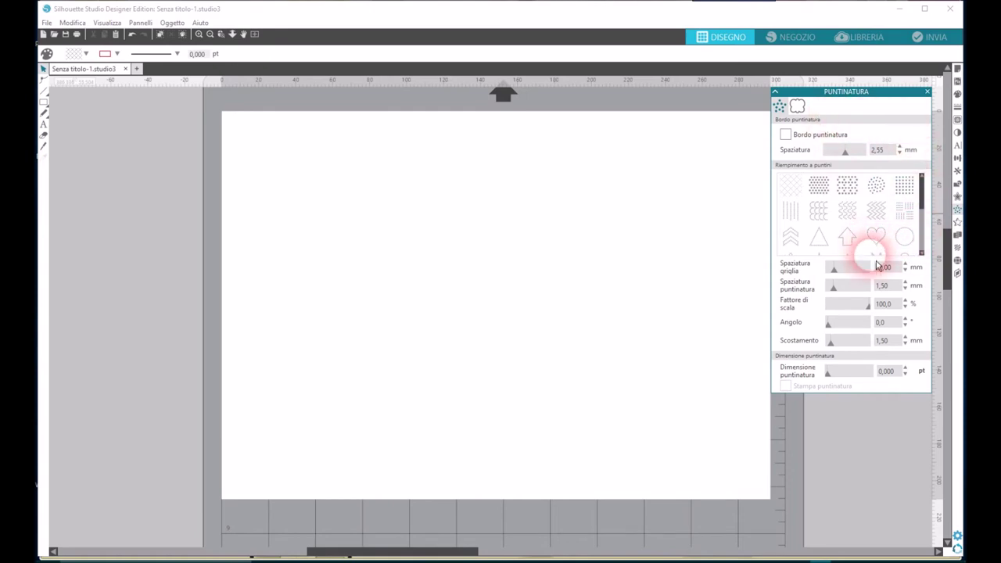
scroll(891, 253, "down", 2)
scroll(895, 252, "down", 2)
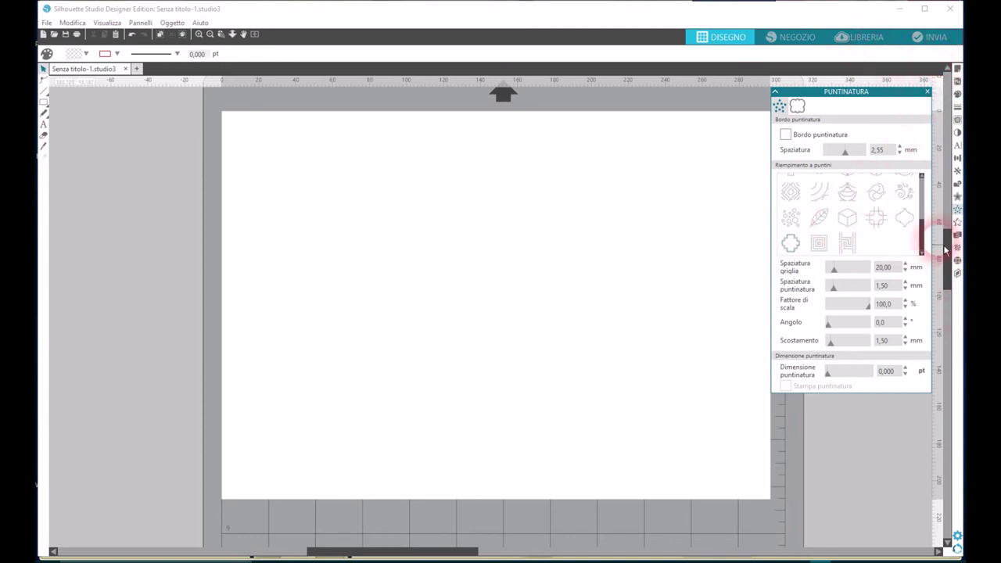
Step: Examine the embossing options for levelling and relief, thin and thick engraving, and the three print-and-emboss steps
left_click(957, 222)
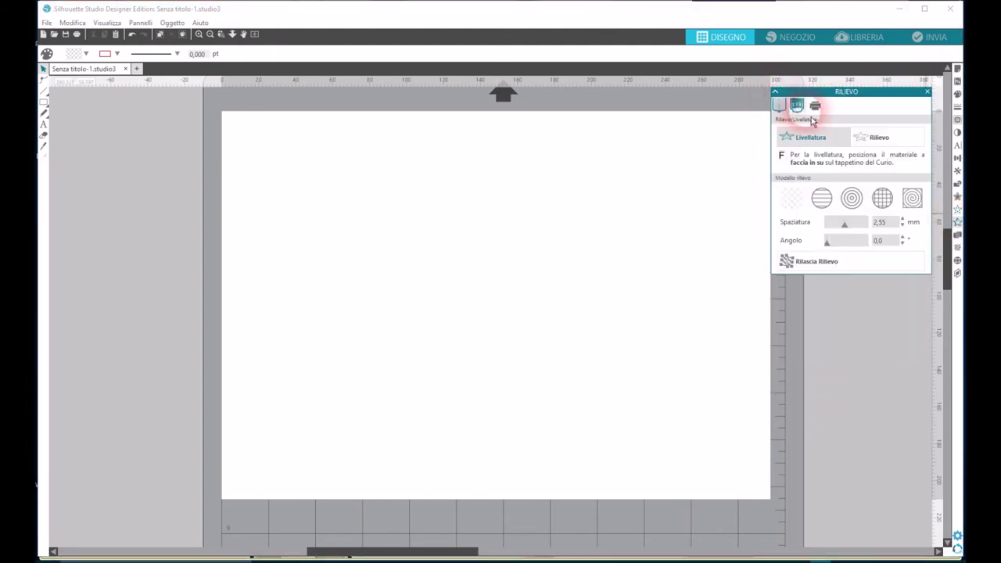
left_click(807, 114)
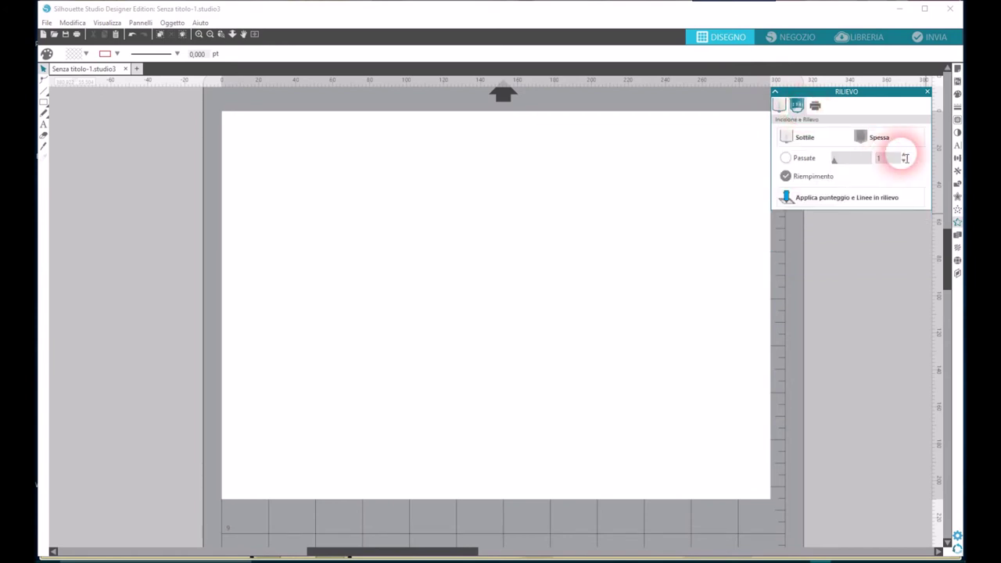
left_click(804, 145)
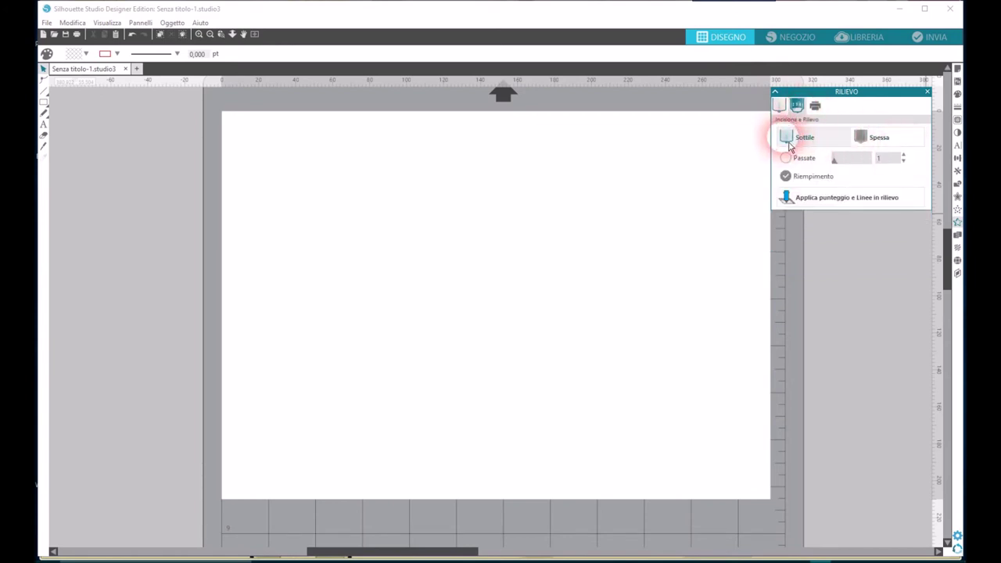
left_click(900, 149)
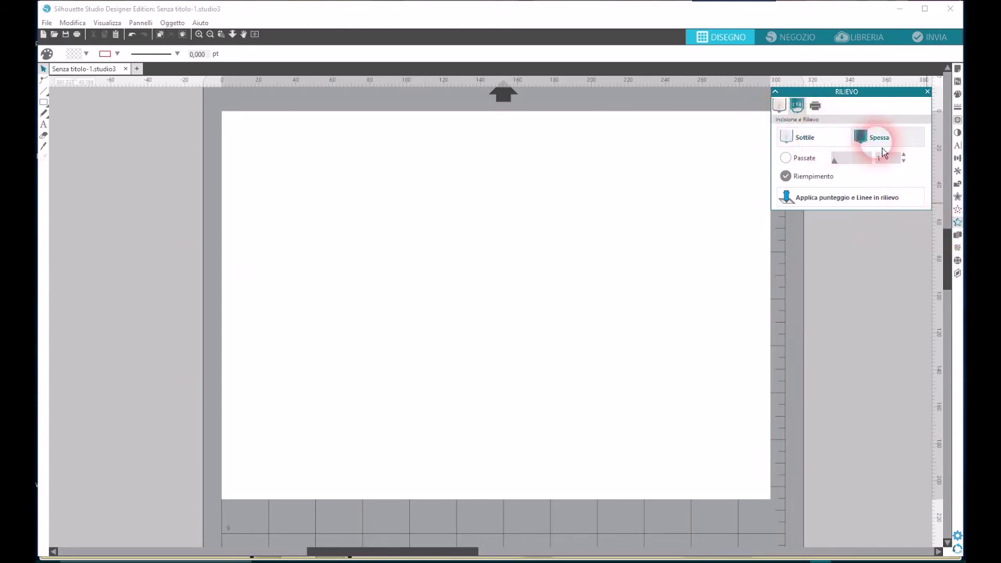
left_click(815, 107)
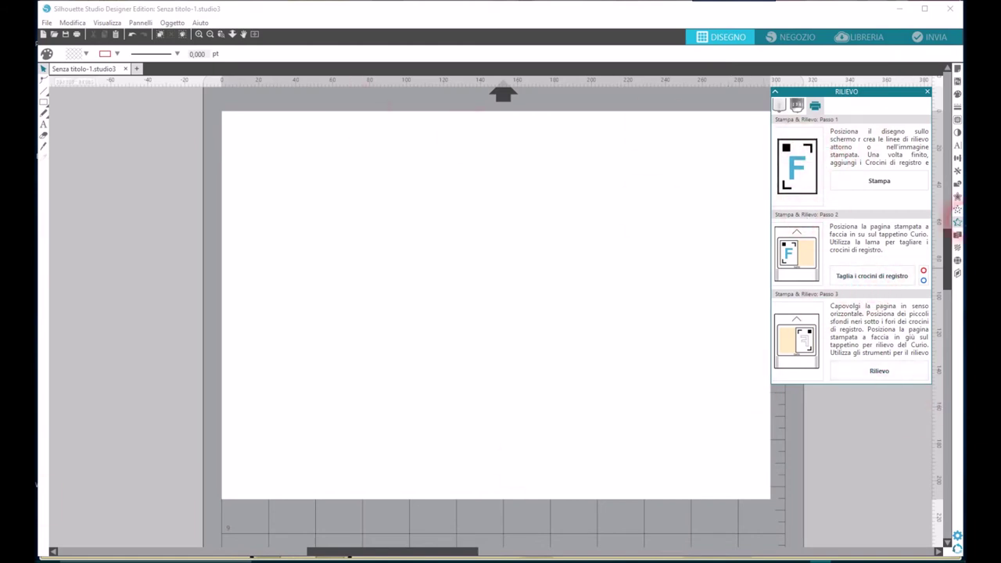
Step: View the nesting settings for boundary, padding and rotations, and the sketch edge and fill styles
left_click(957, 235)
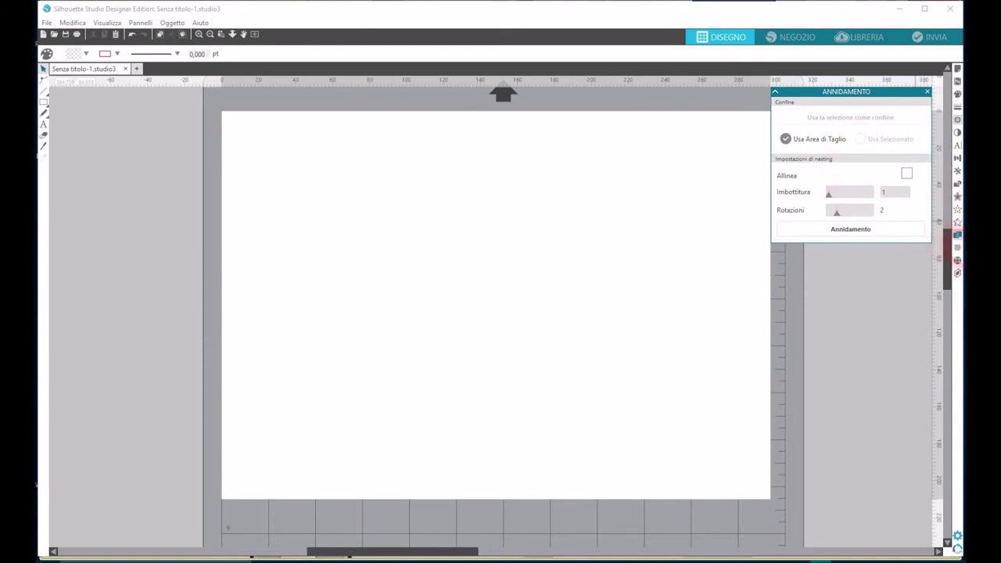
left_click(960, 250)
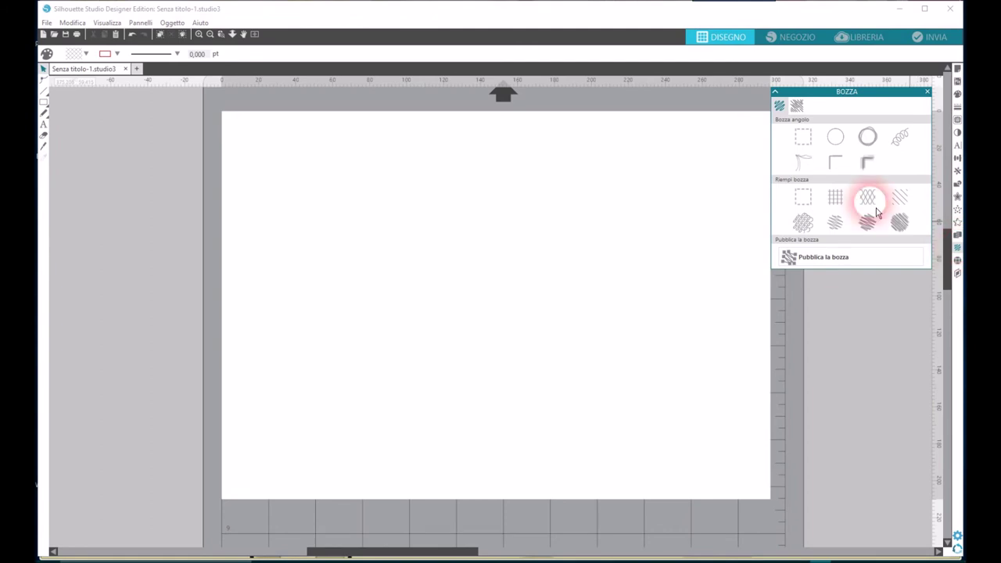
Step: Examine the rhinestone effects, sizes and spacing, and activate freehand rhinestone drawing
left_click(957, 261)
left_click(778, 92)
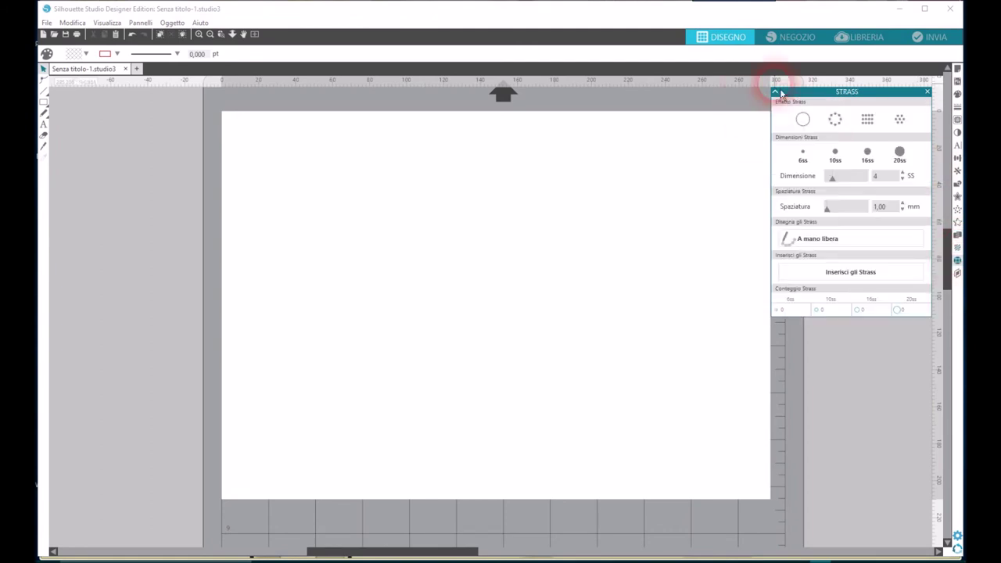
left_click(792, 269)
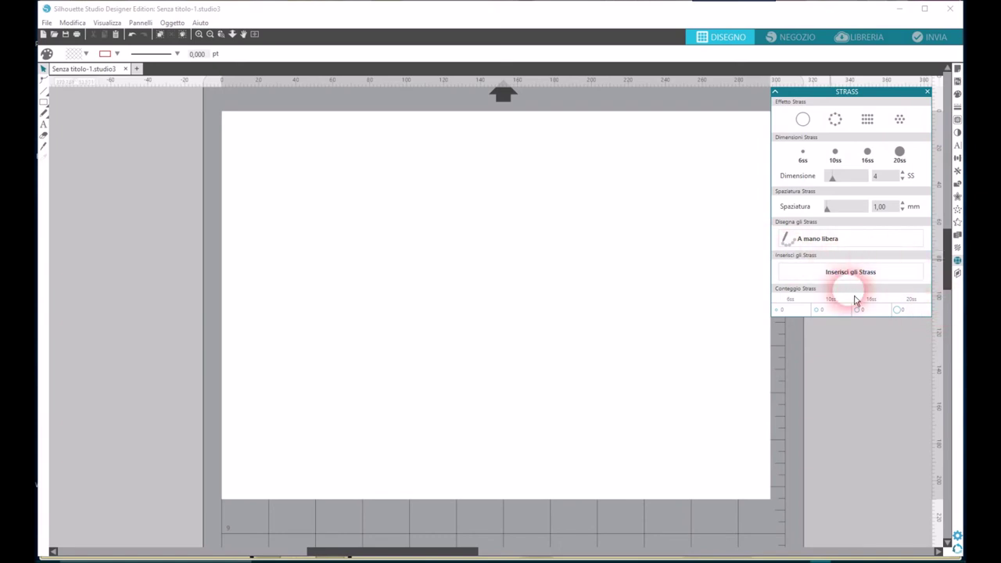
left_click(860, 238)
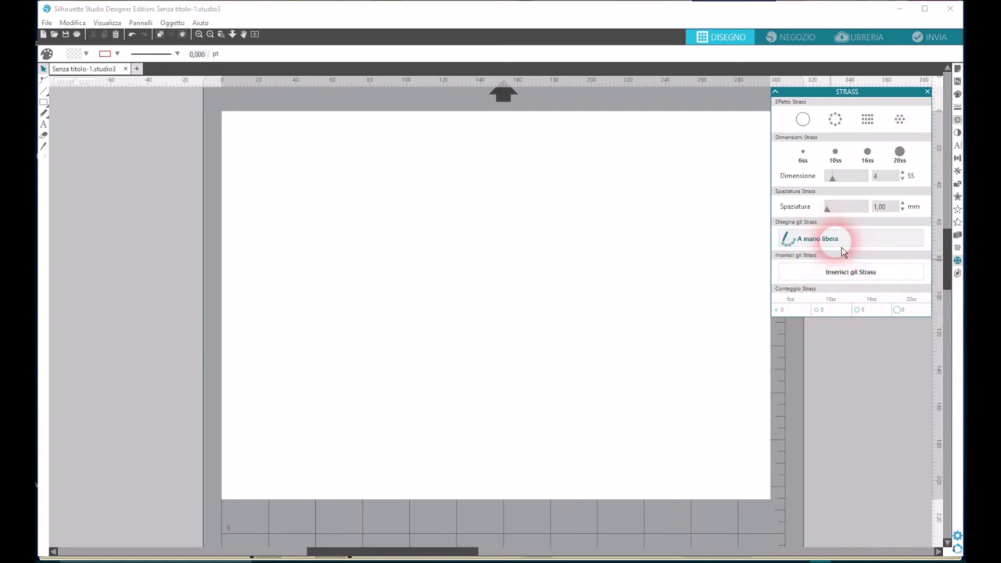
Step: View the document's layers, move the layers window over the page and back to its place, and close it
left_click(957, 273)
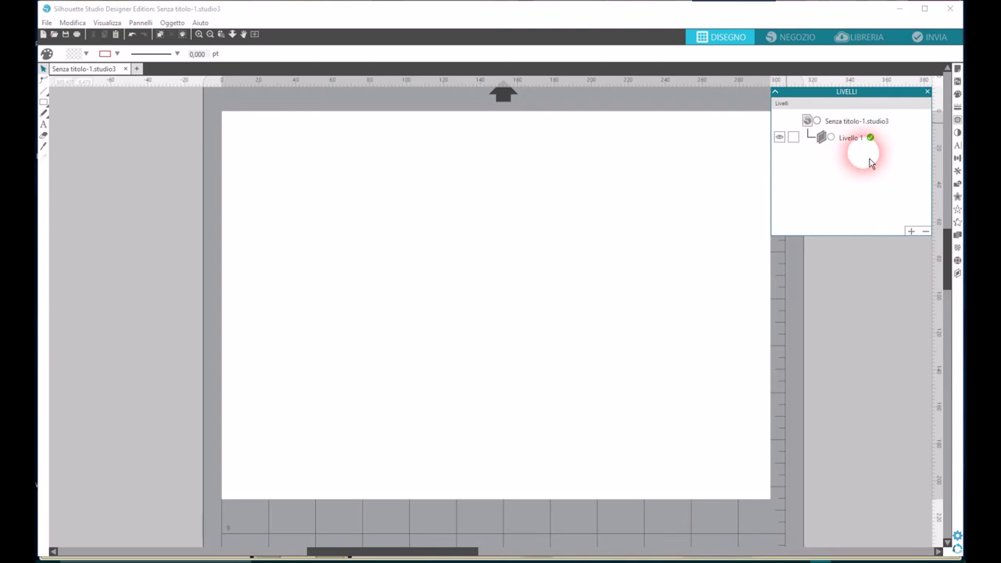
left_click_drag(858, 95, 611, 232)
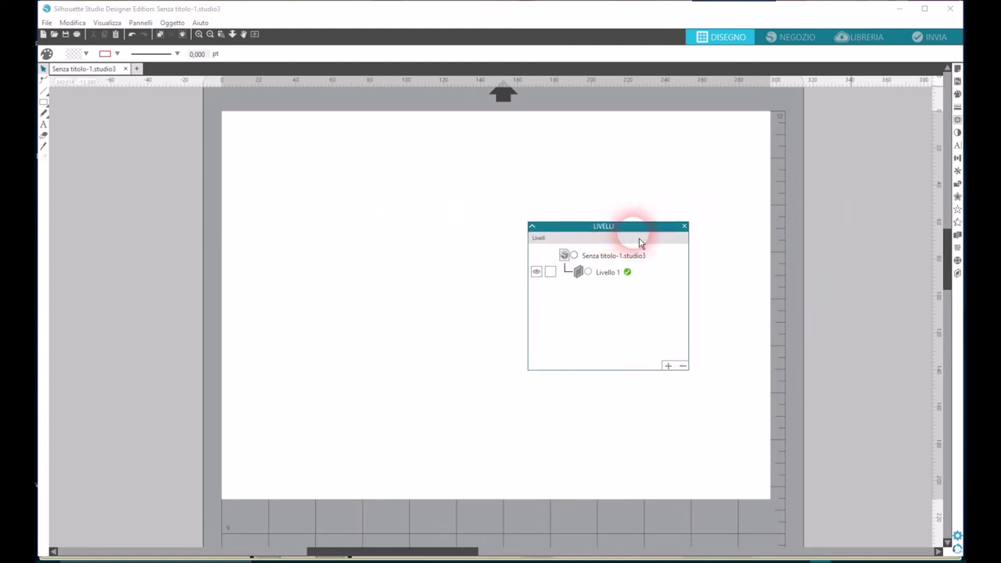
left_click_drag(640, 233, 889, 97)
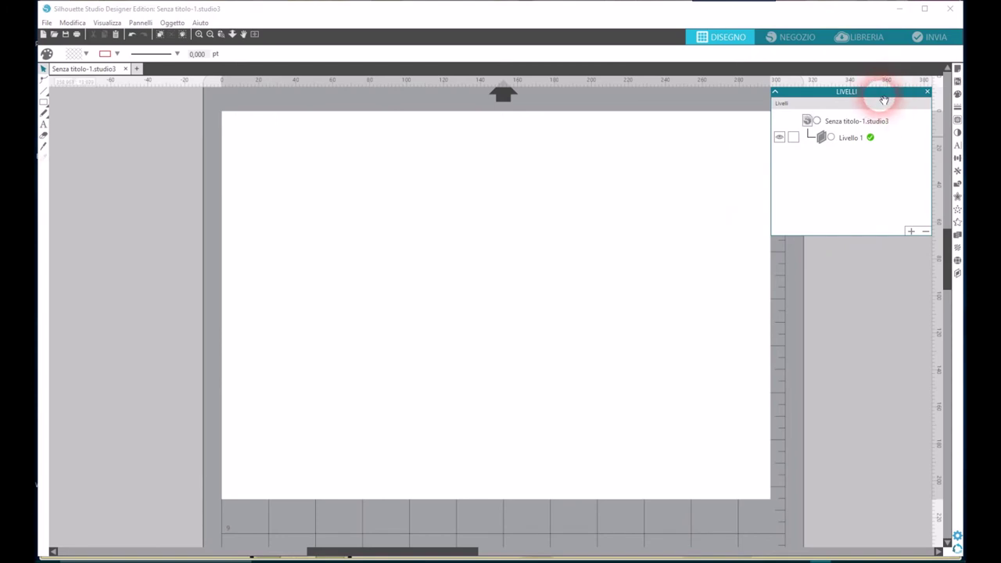
left_click(928, 92)
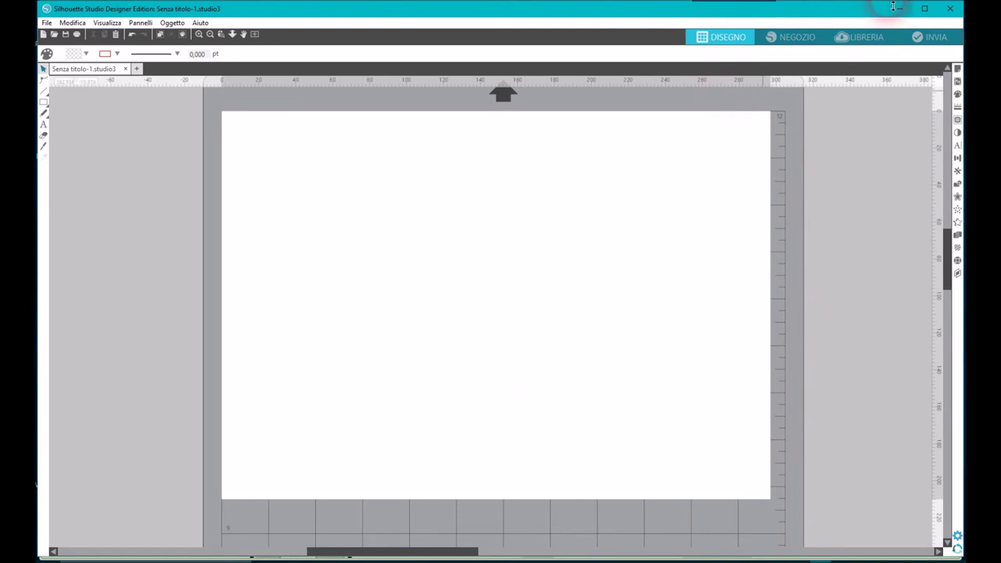
Step: View the Silhouette Design Store home page and browse the local and cloud folders in the library
left_click(795, 38)
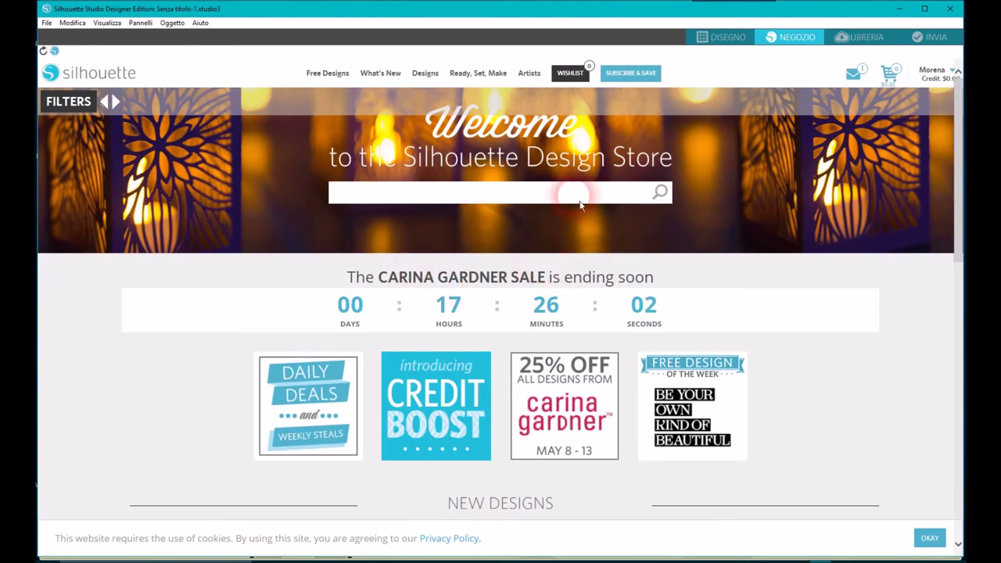
left_click(865, 39)
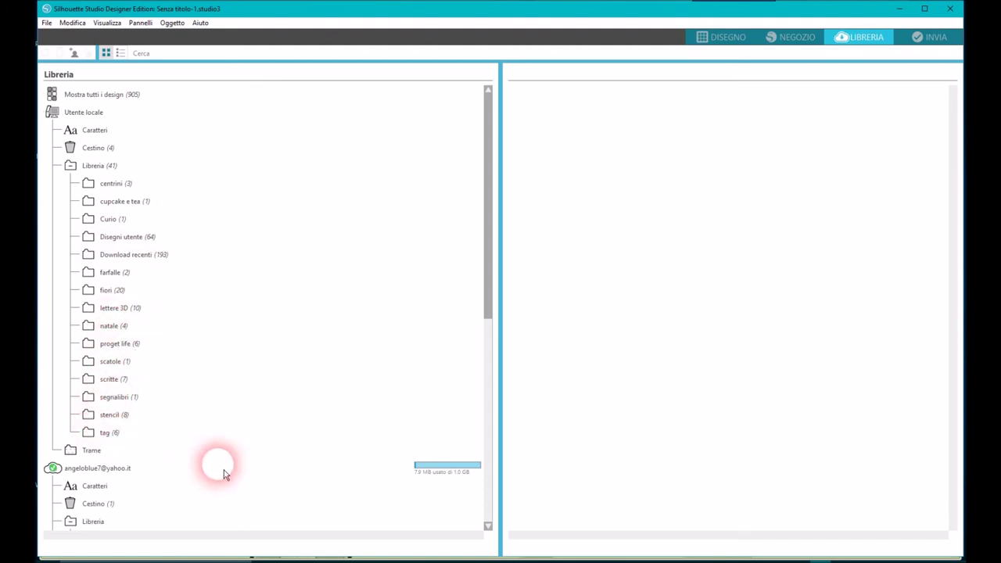
scroll(283, 447, "down", 3)
left_click(173, 390)
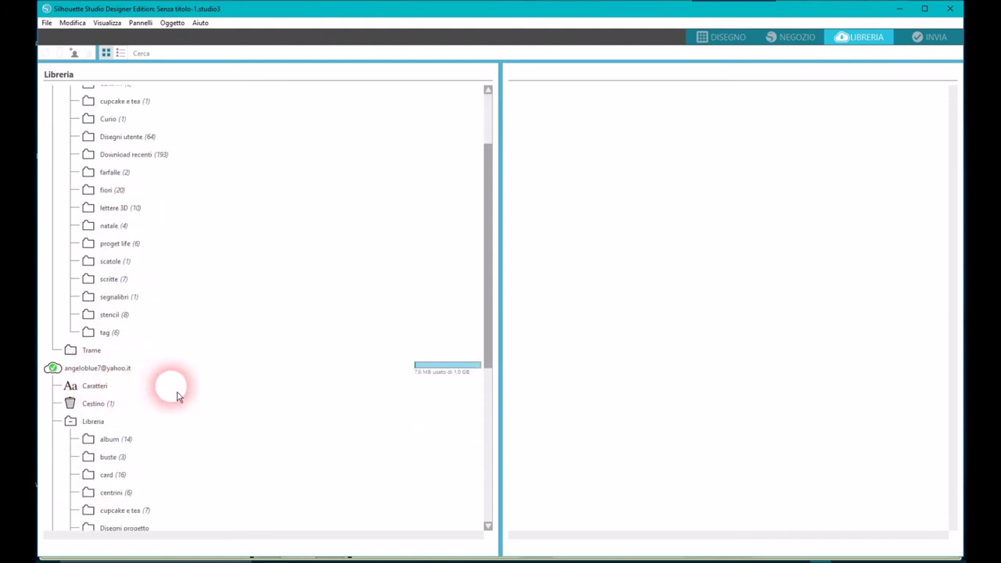
scroll(200, 469, "down", 2)
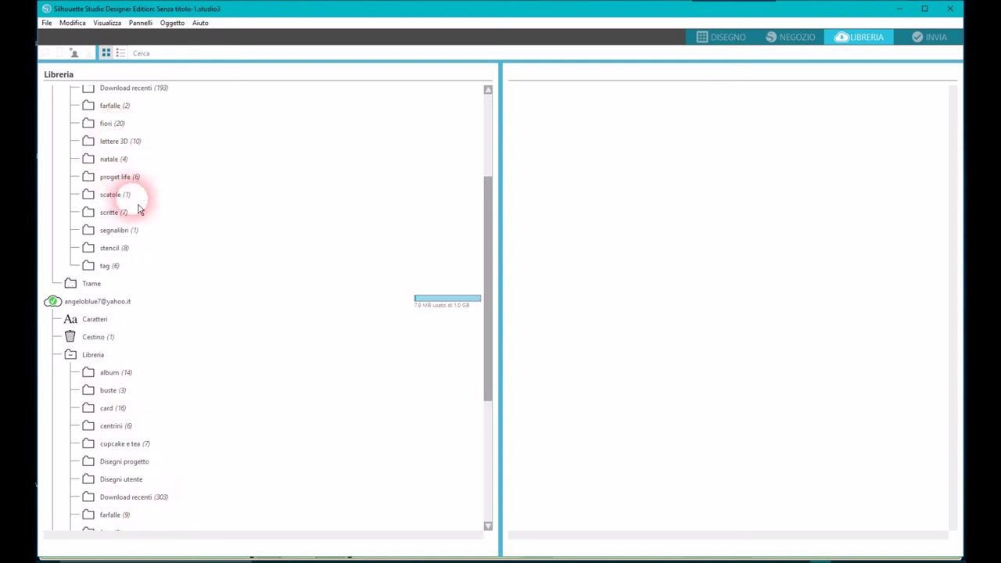
scroll(250, 273, "up", 3)
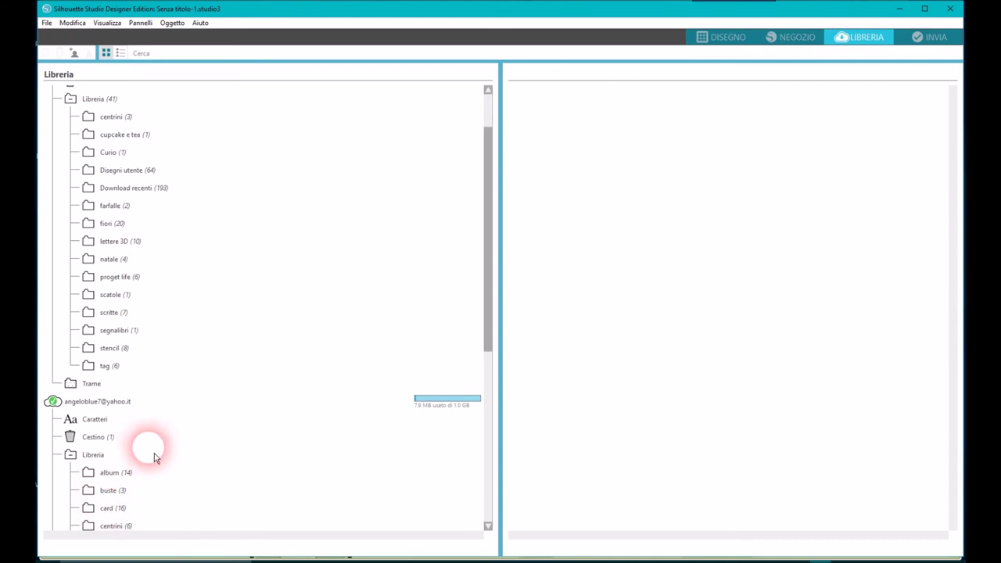
scroll(148, 453, "down", 2)
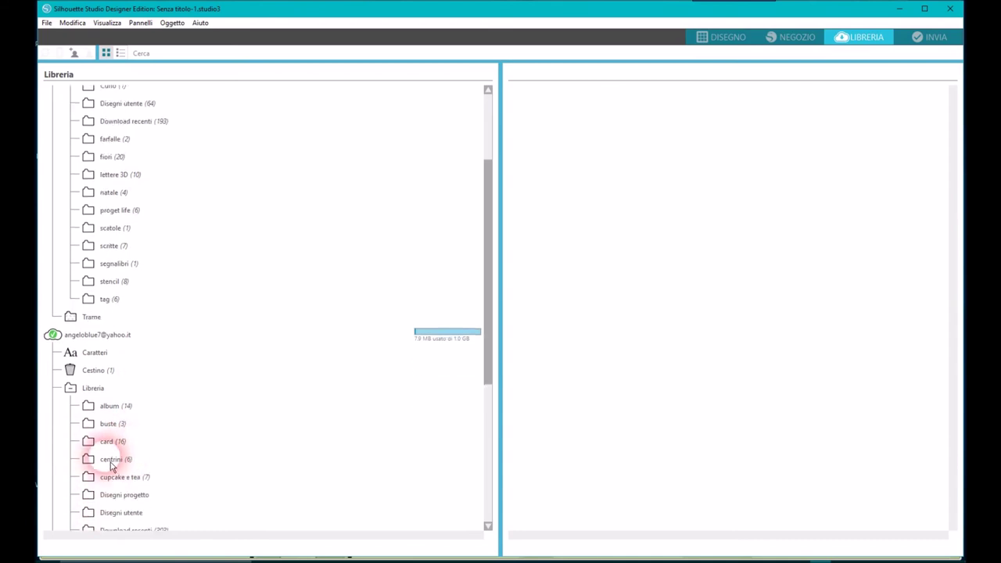
Step: View the cutting setup for sending the job and browse the material types to the end of the list
left_click(934, 37)
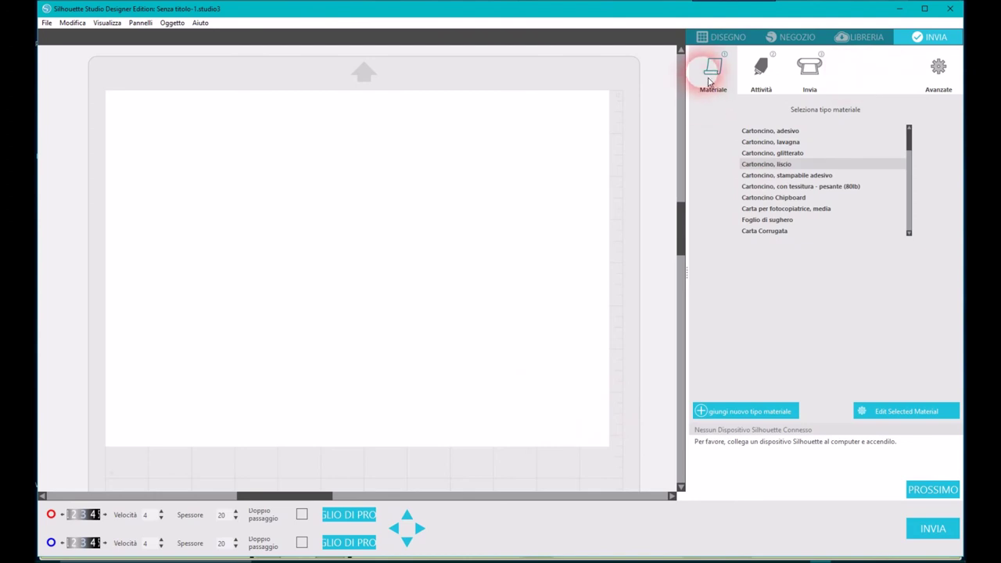
scroll(787, 147, "down", 10)
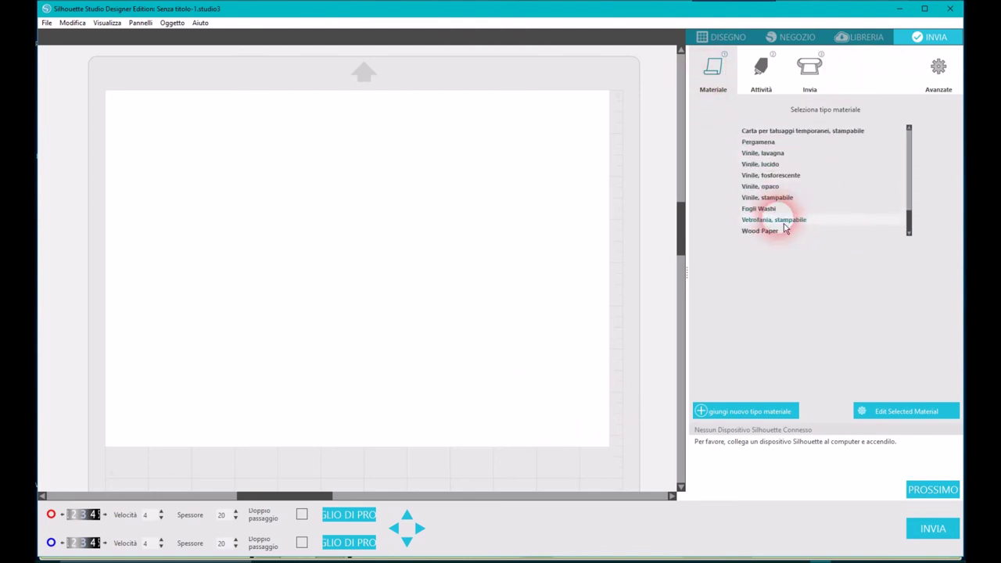
left_click(773, 208)
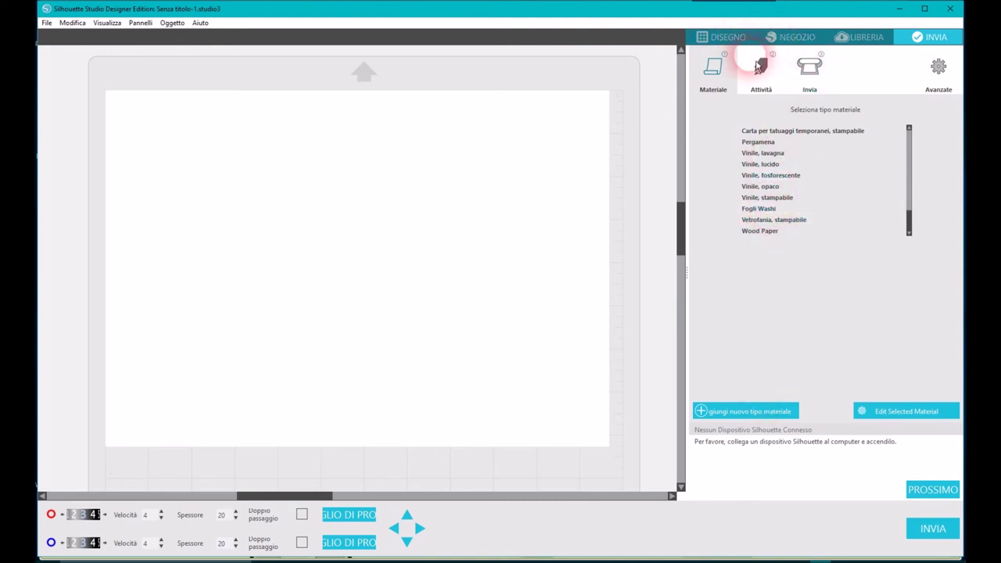